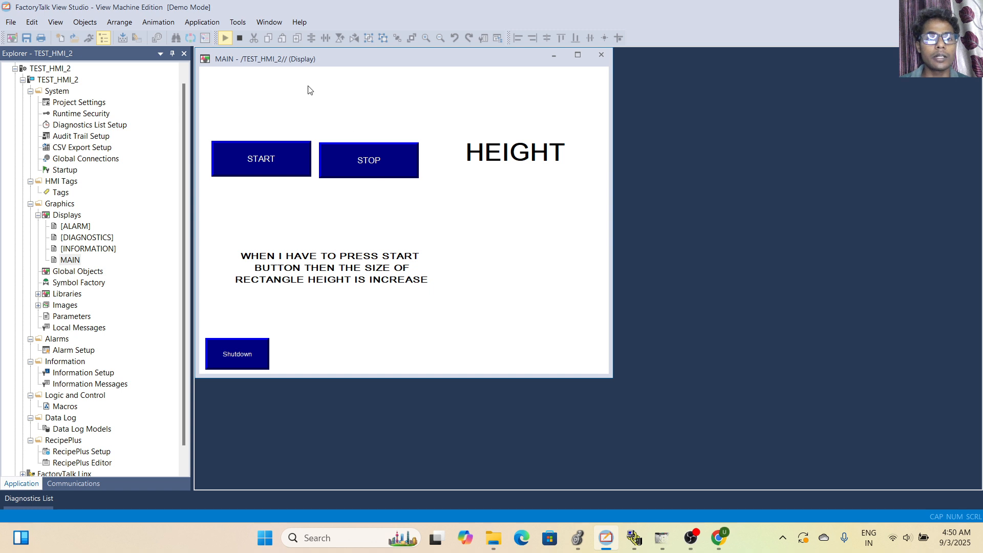
- Stop the display's test run and delete the red rectangle below the HEIGHT label
{"action": "left_click", "coordinate": [240, 42]}
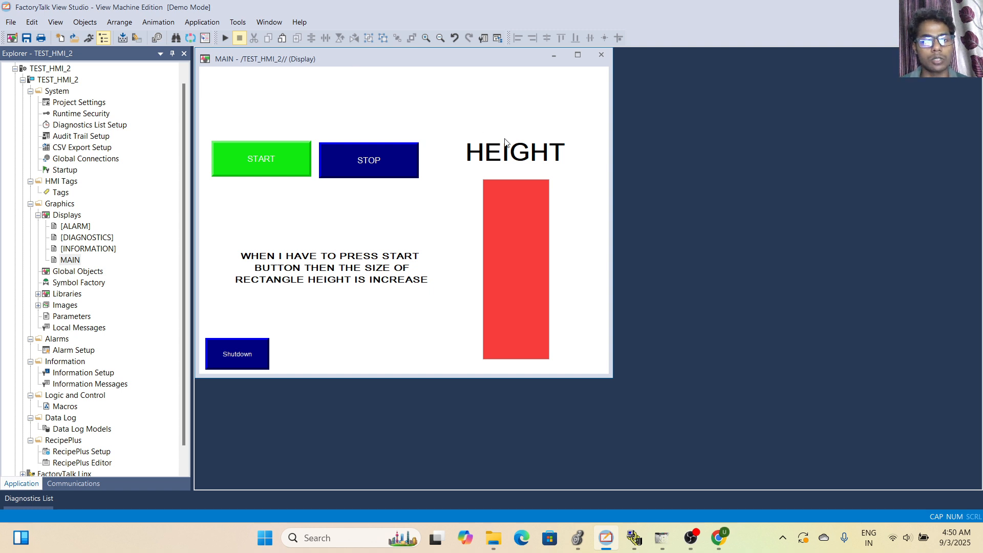
{"action": "left_click", "coordinate": [513, 219]}
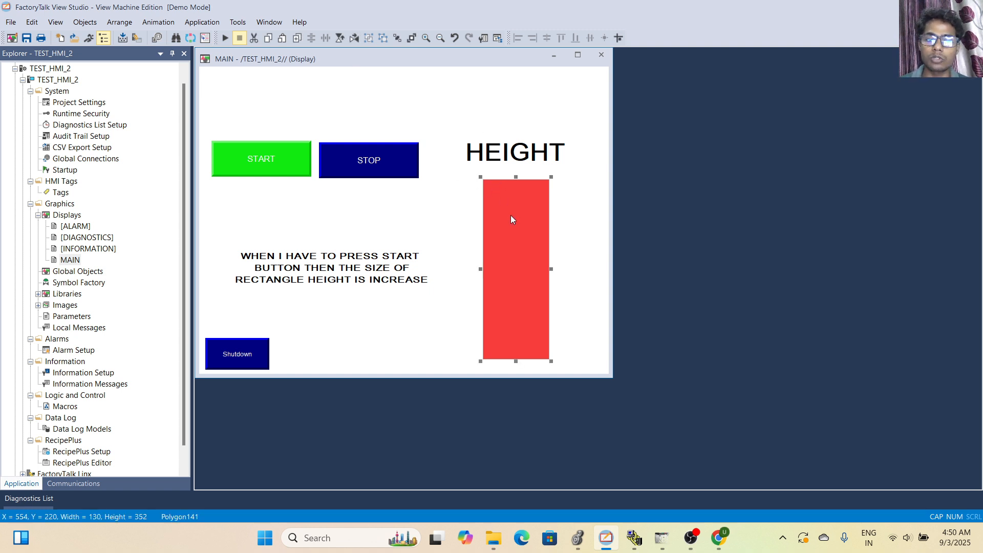
{"action": "key", "text": "Delete"}
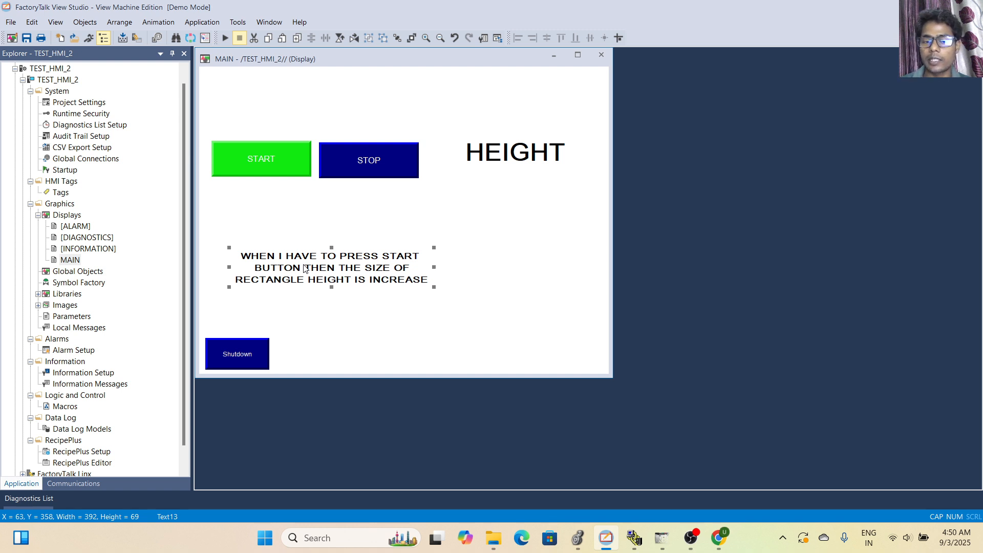
- Add the line "FROM BOTTOM POINT" to the end of the instruction text below the START and STOP buttons
{"action": "double_click", "coordinate": [377, 264]}
{"action": "key", "text": "Return"}
{"action": "type", "text": "F"}
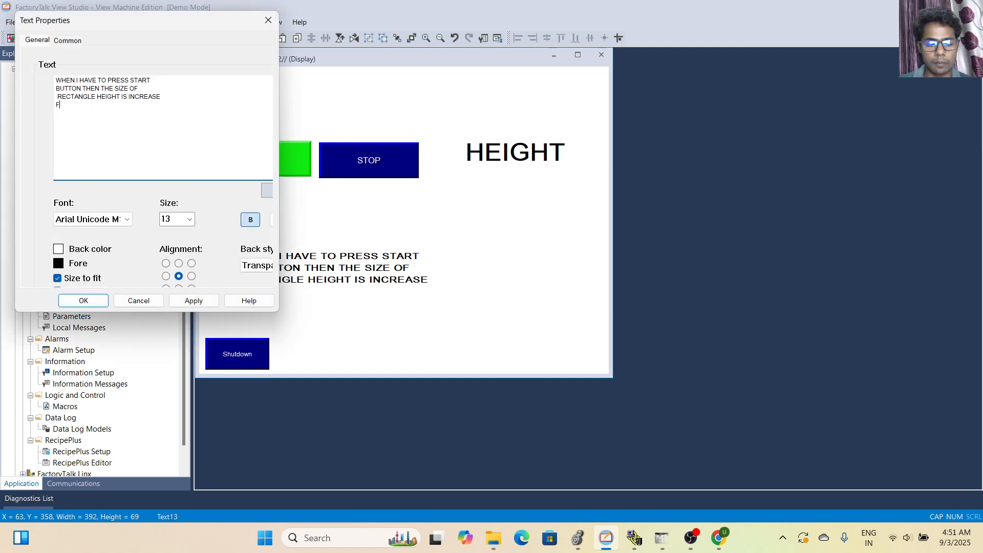
{"action": "type", "text": "ROM BOTTO"}
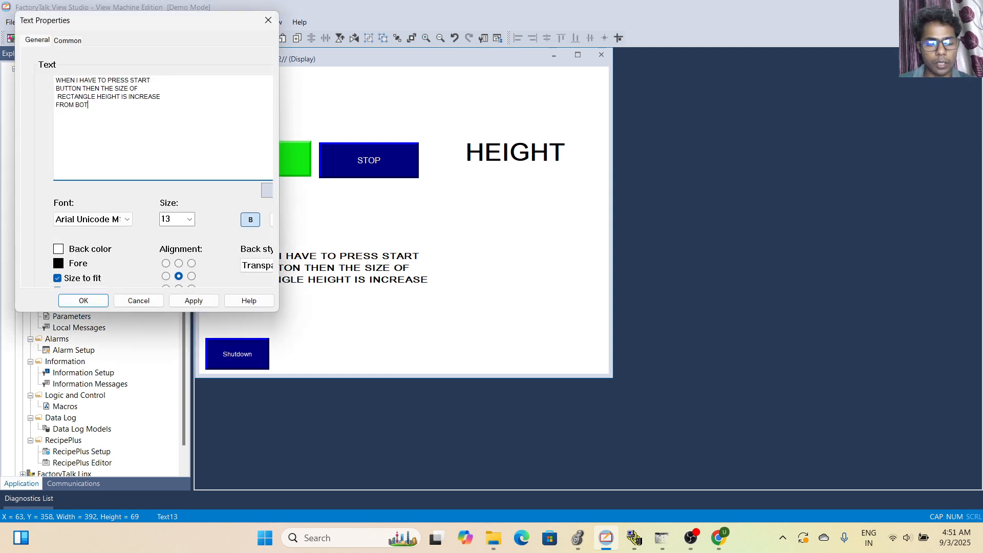
{"action": "key", "text": "BackSpace"}
{"action": "key", "text": "BackSpace"}
{"action": "key", "text": "BackSpace"}
{"action": "key", "text": "BackSpace"}
{"action": "key", "text": "BackSpace"}
{"action": "type", "text": "B"}
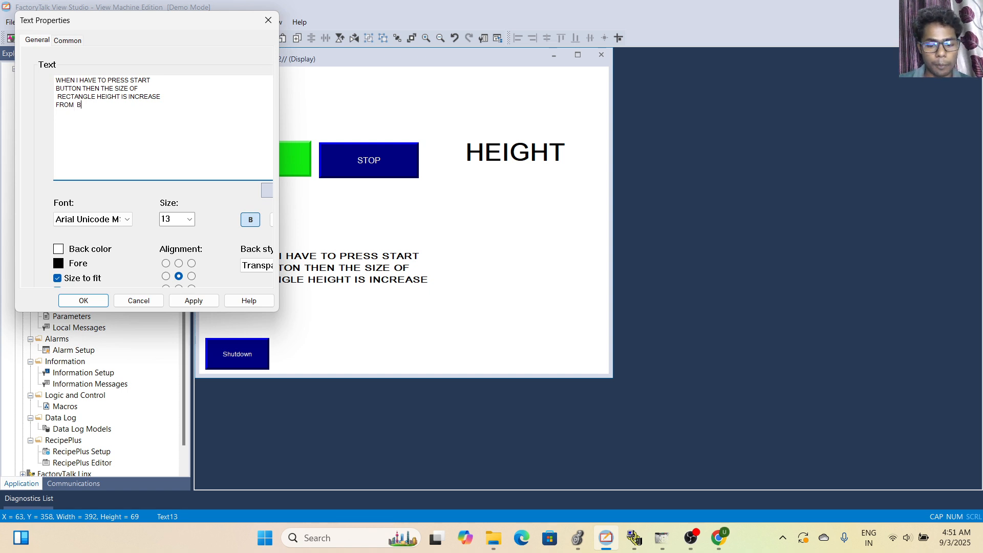
{"action": "type", "text": "OTTOM POINT"}
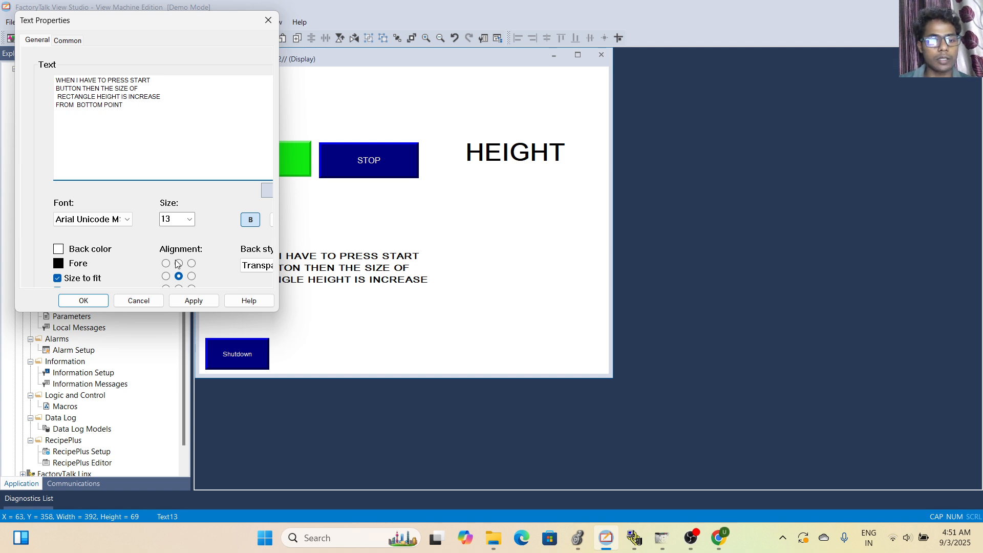
{"action": "left_click", "coordinate": [86, 304]}
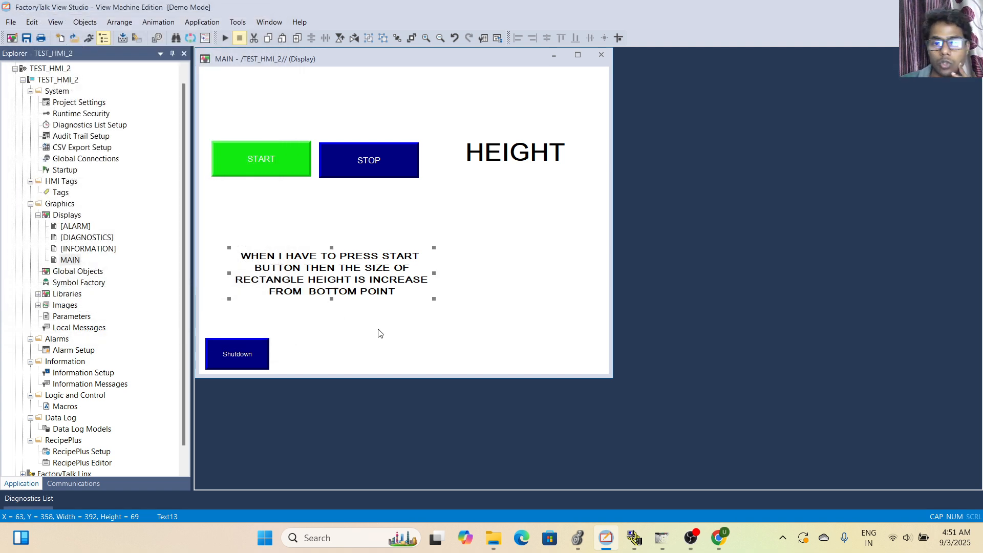
- Draw a vertical rectangle about 130 wide and 355 high below the HEIGHT label
{"action": "left_click", "coordinate": [84, 23]}
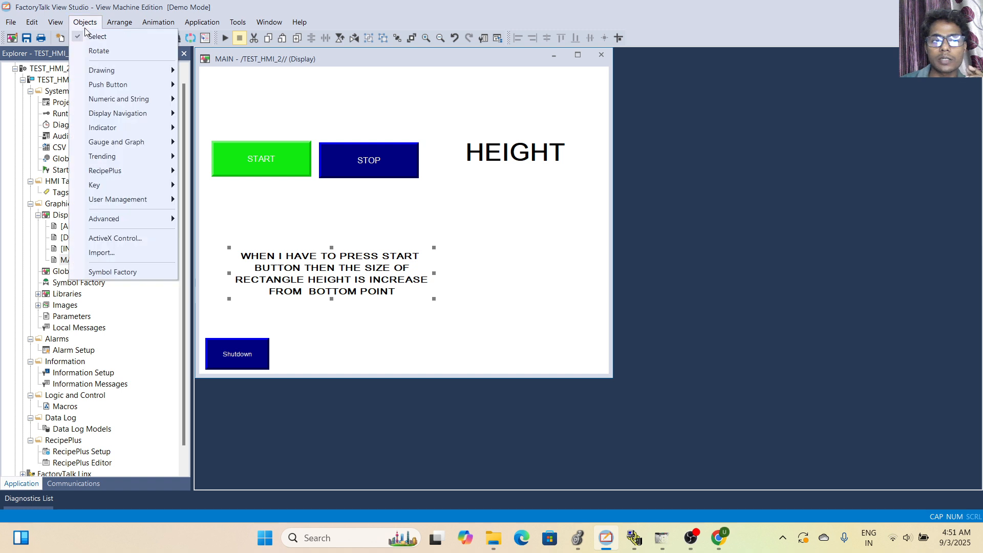
{"action": "mouse_move", "coordinate": [120, 90]}
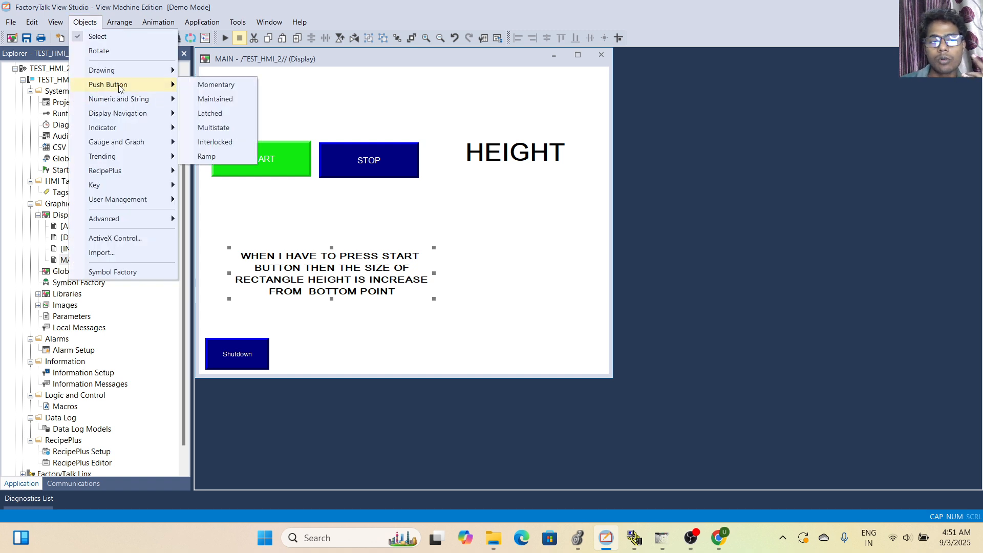
{"action": "mouse_move", "coordinate": [123, 72]}
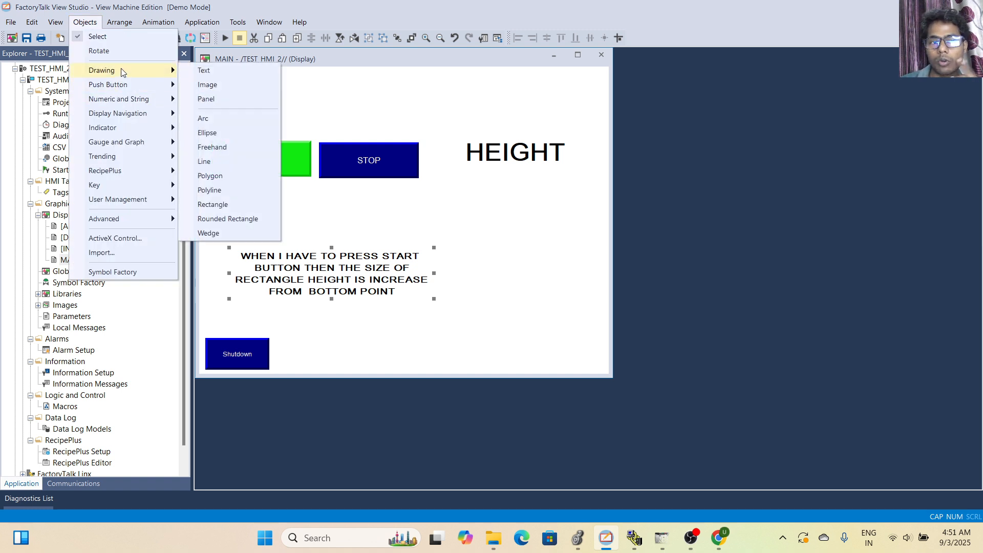
{"action": "left_click", "coordinate": [214, 204]}
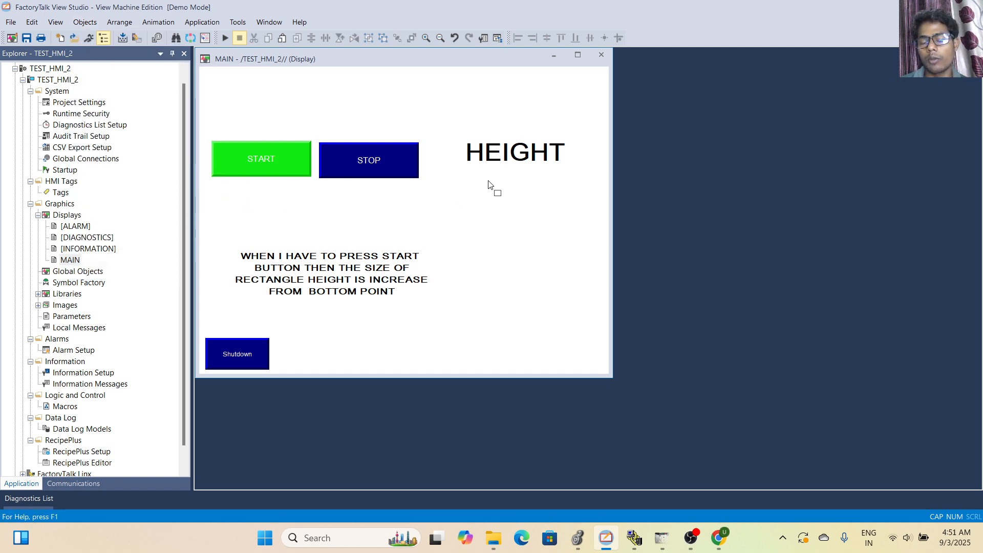
{"action": "left_click_drag", "start_coordinate": [485, 173], "coordinate": [551, 355]}
- Set the new rectangle's back color to bright green
{"action": "double_click", "coordinate": [551, 356]}
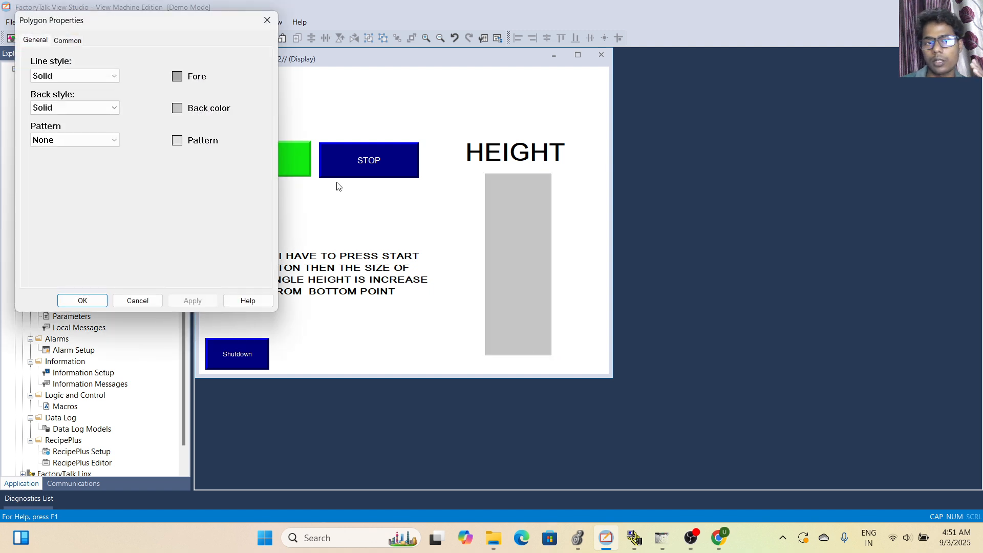
{"action": "left_click", "coordinate": [179, 109]}
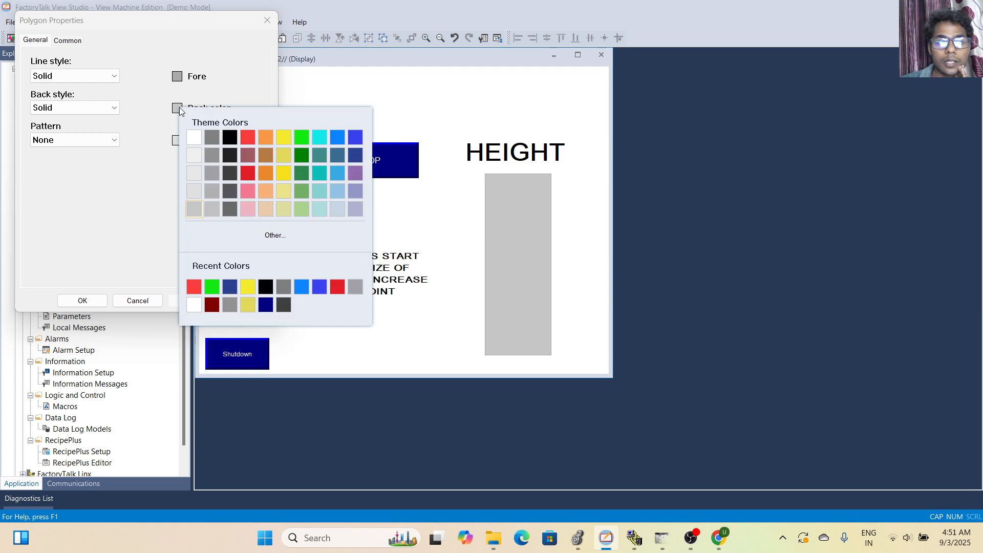
{"action": "left_click", "coordinate": [303, 140]}
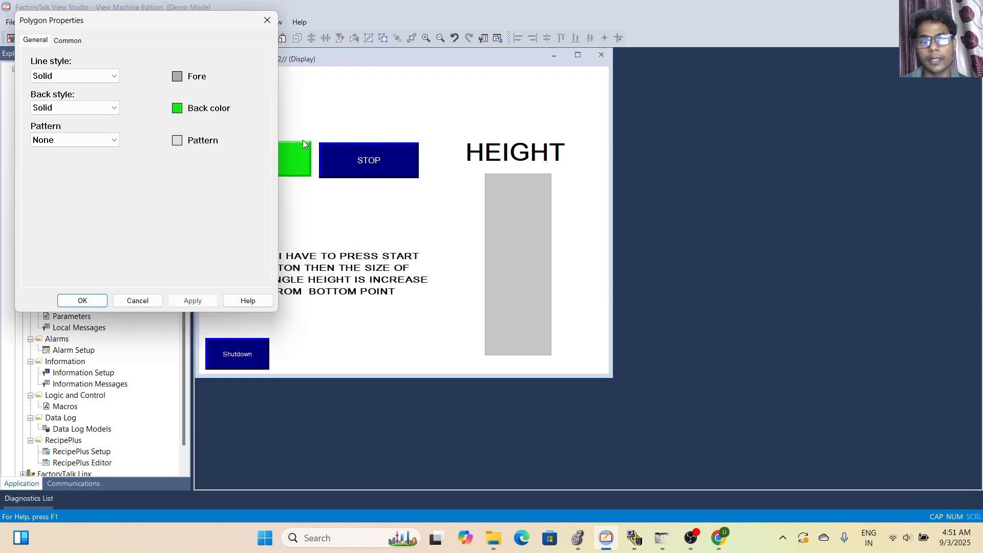
{"action": "left_click", "coordinate": [191, 302]}
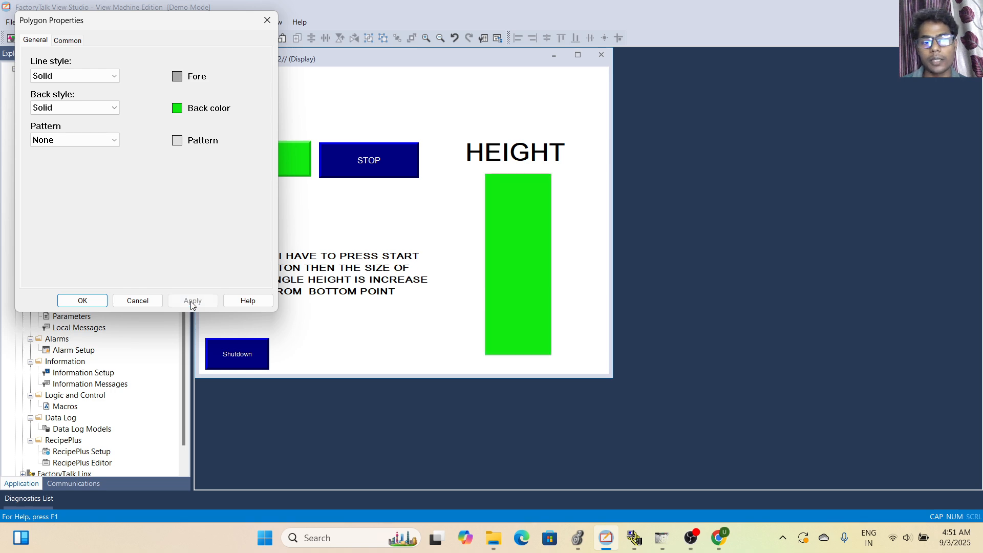
{"action": "left_click", "coordinate": [90, 302]}
- Open the Height animation settings for the green rectangle, comparing them with the Width settings
{"action": "left_click", "coordinate": [506, 247]}
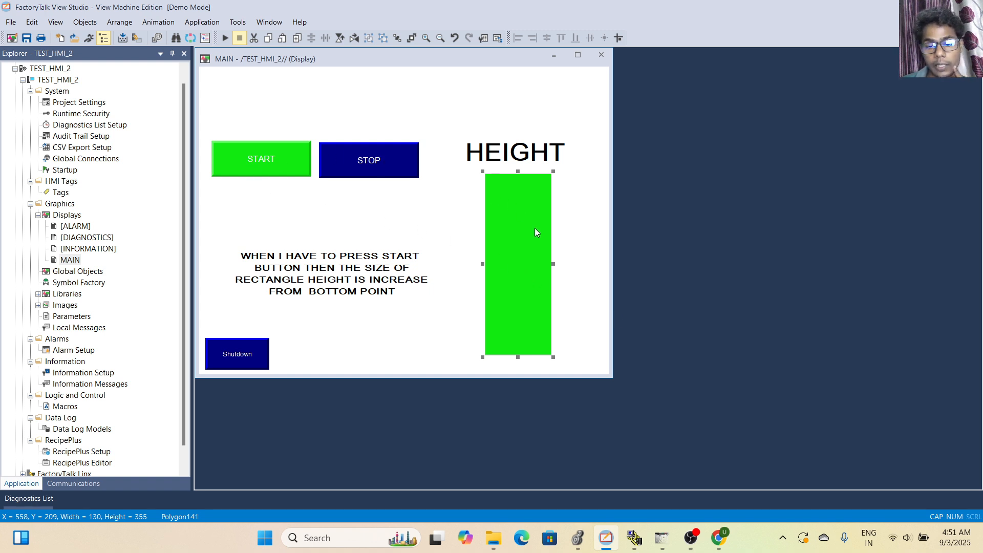
{"action": "right_click", "coordinate": [525, 263]}
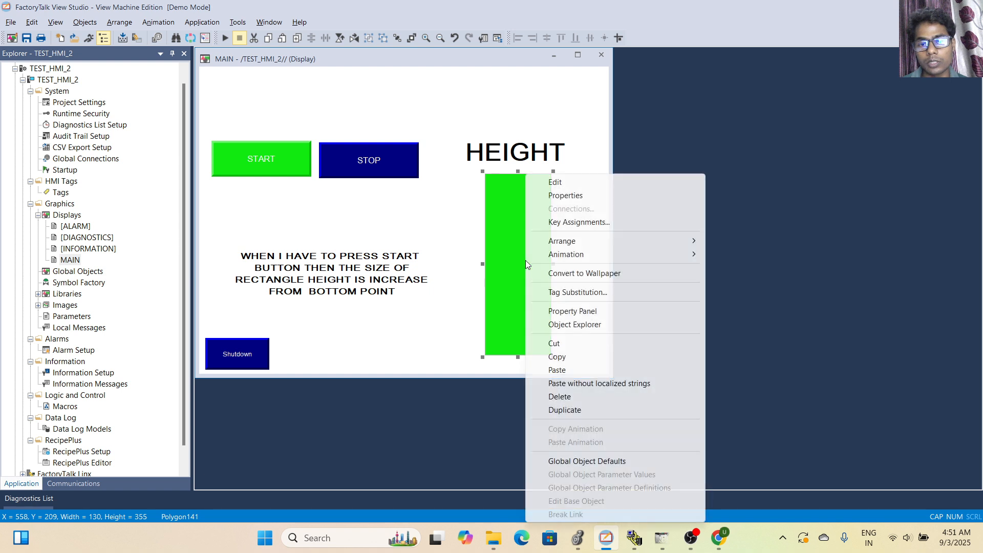
{"action": "mouse_move", "coordinate": [583, 256]}
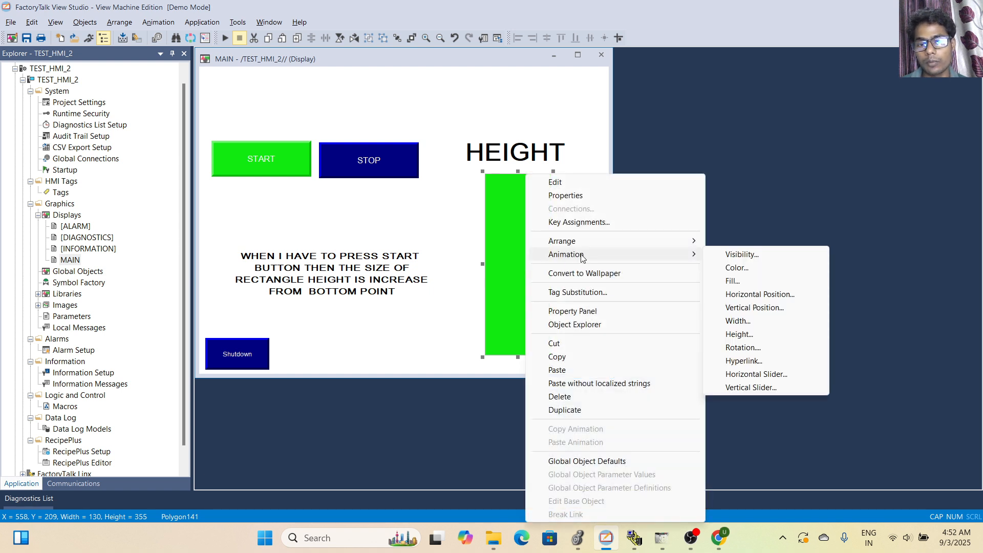
{"action": "left_click", "coordinate": [471, 256]}
{"action": "left_click", "coordinate": [490, 251]}
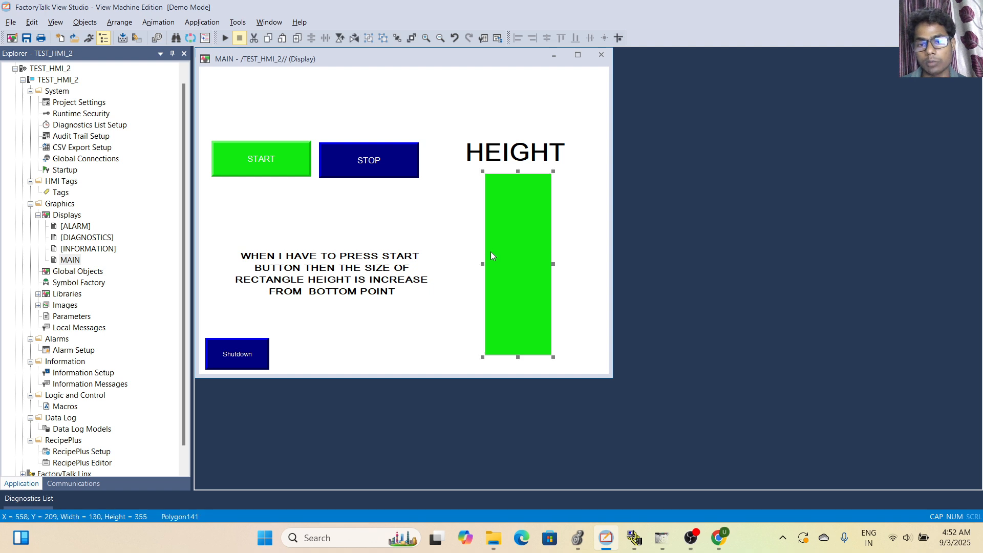
{"action": "right_click", "coordinate": [491, 251]}
{"action": "mouse_move", "coordinate": [555, 256]}
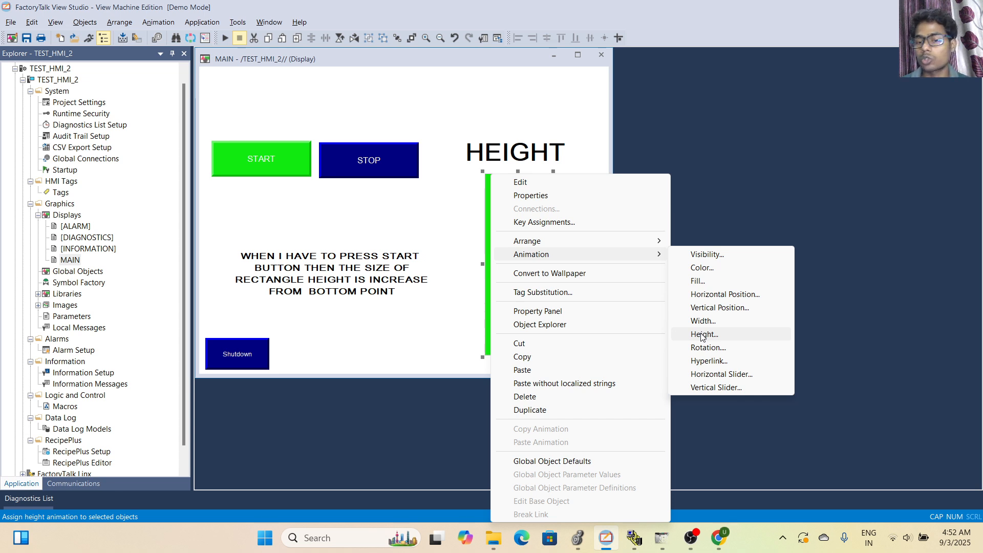
{"action": "left_click", "coordinate": [702, 336]}
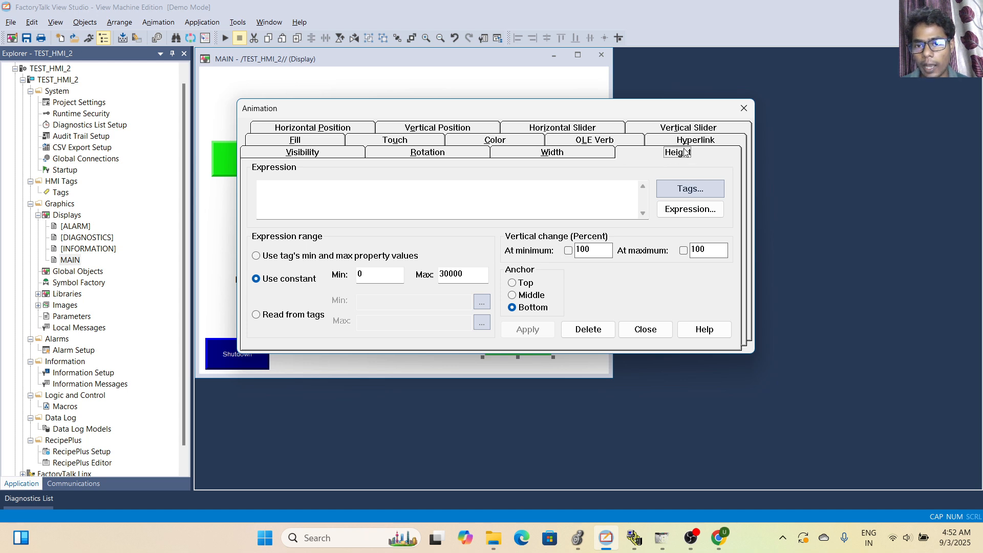
{"action": "left_click", "coordinate": [561, 159]}
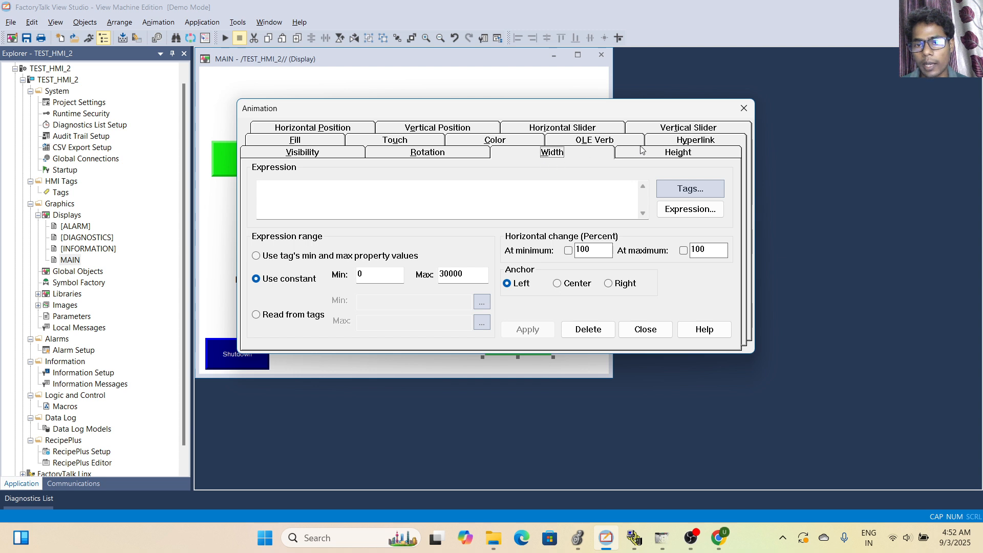
{"action": "left_click", "coordinate": [670, 158]}
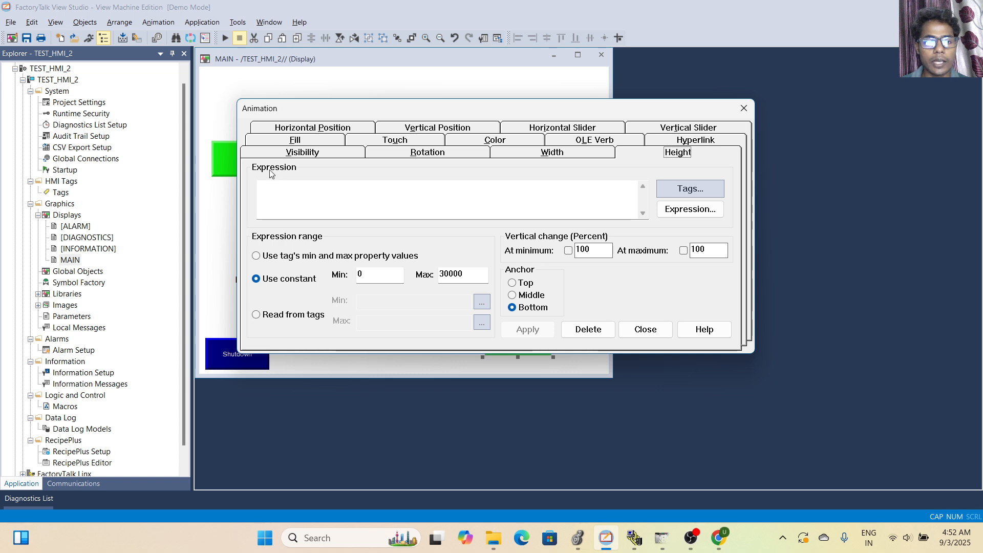
- Assign the tag [HMI_COMMUNICATION]timer_1.ACC as the expression of the height animation
{"action": "left_click", "coordinate": [690, 189]}
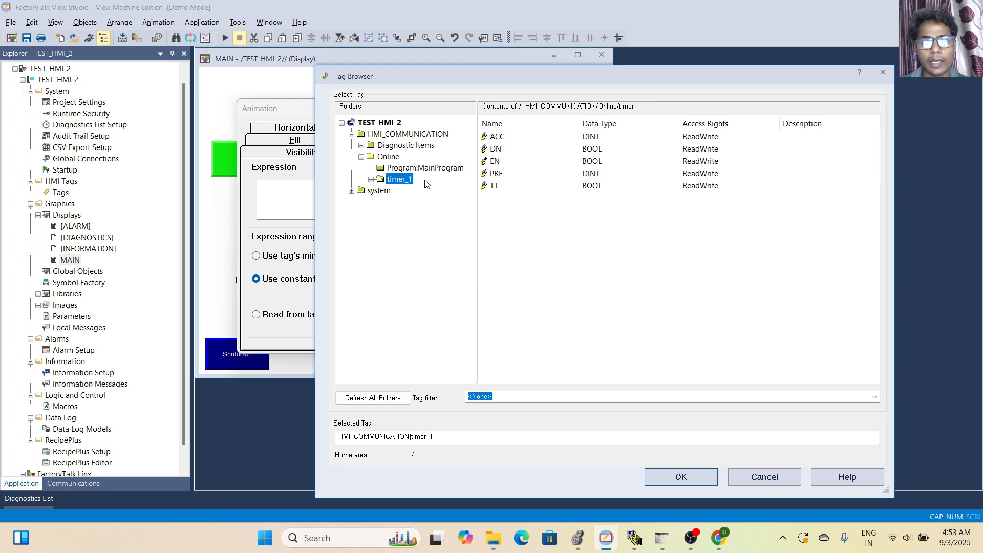
{"action": "left_click", "coordinate": [498, 137]}
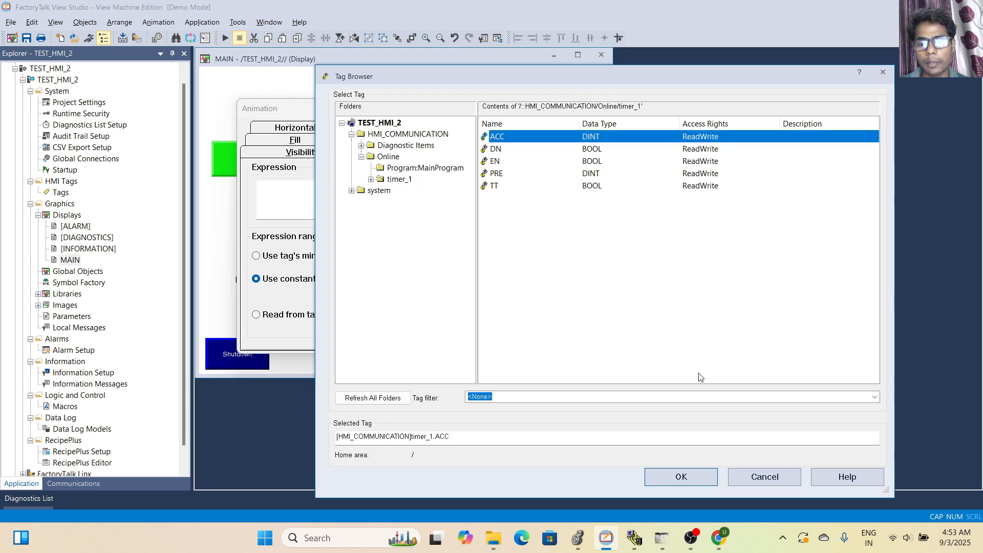
{"action": "left_click", "coordinate": [681, 477]}
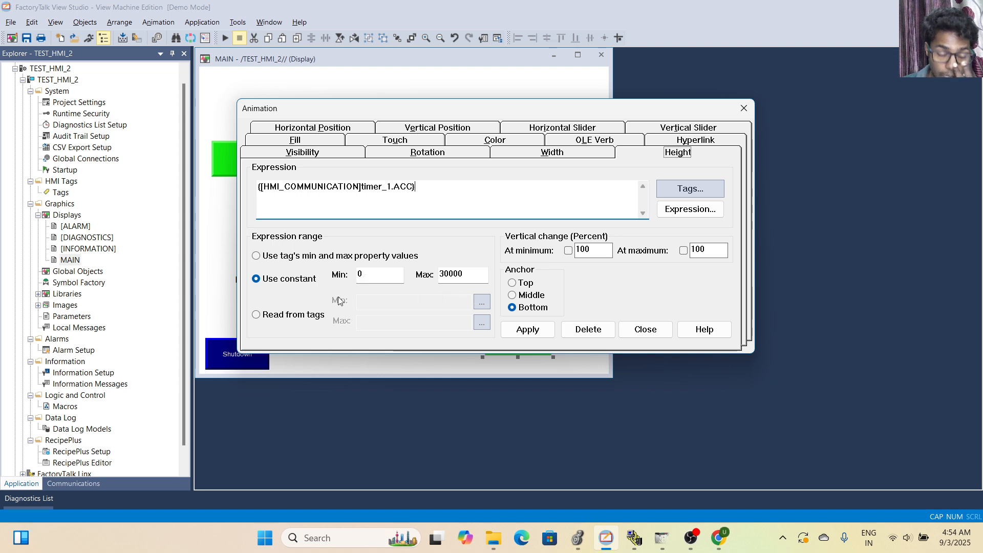
- Try reading the expression range from tags with [HMI_COMMUNICATION]timer_1 as the minimum, and return to constant limits
{"action": "left_click", "coordinate": [277, 316]}
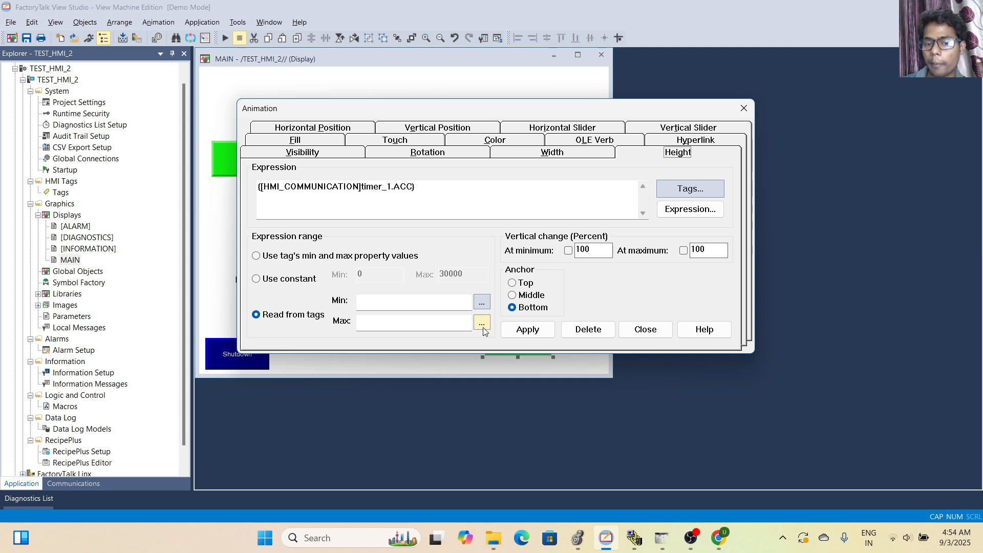
{"action": "left_click", "coordinate": [482, 303]}
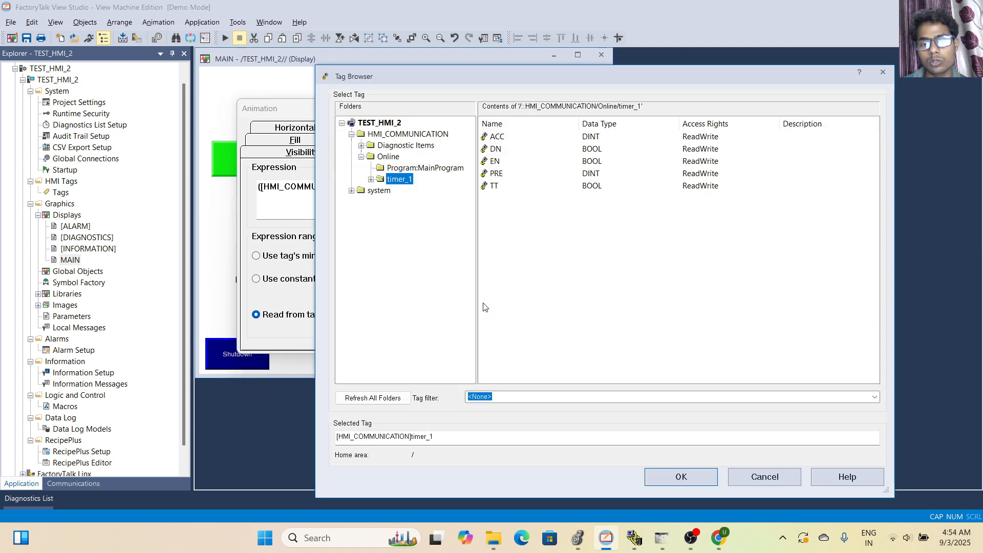
{"action": "left_click", "coordinate": [681, 477]}
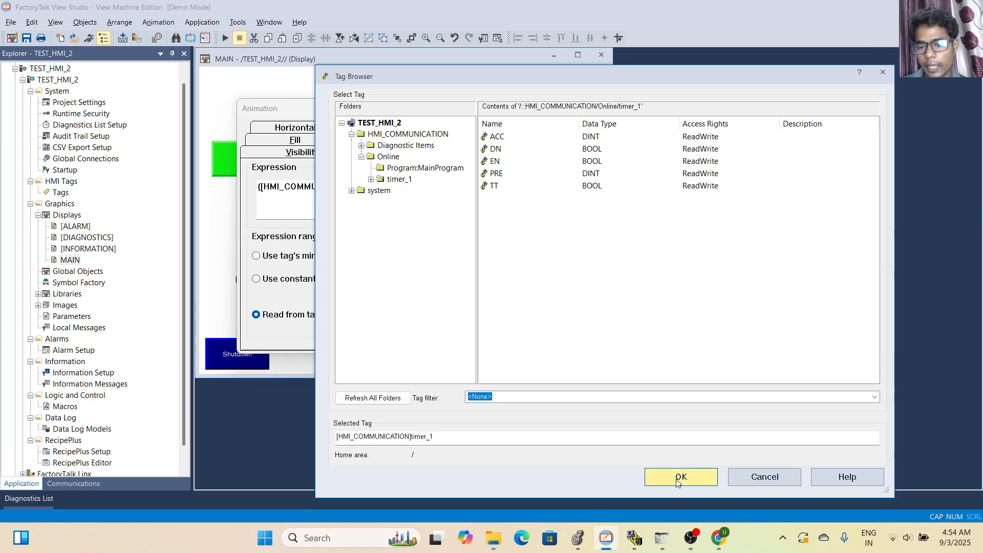
{"action": "left_click", "coordinate": [484, 324]}
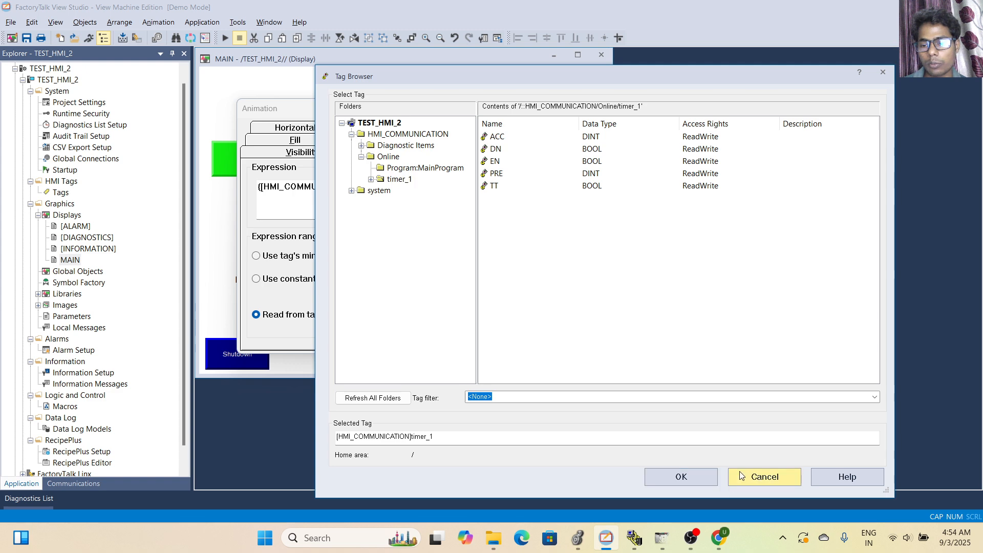
{"action": "left_click", "coordinate": [764, 477]}
{"action": "left_click", "coordinate": [484, 328]}
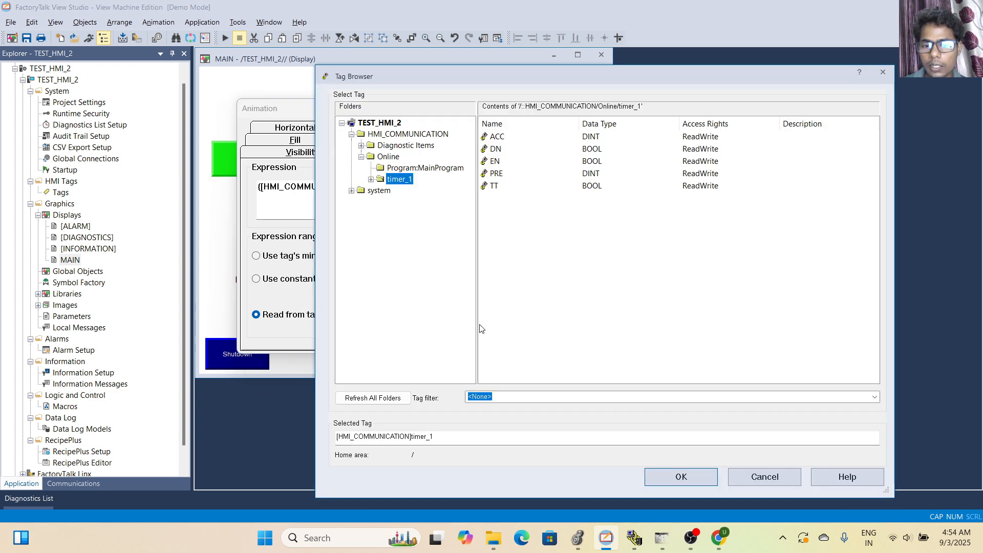
{"action": "left_click", "coordinate": [420, 168]}
{"action": "left_click", "coordinate": [764, 477]}
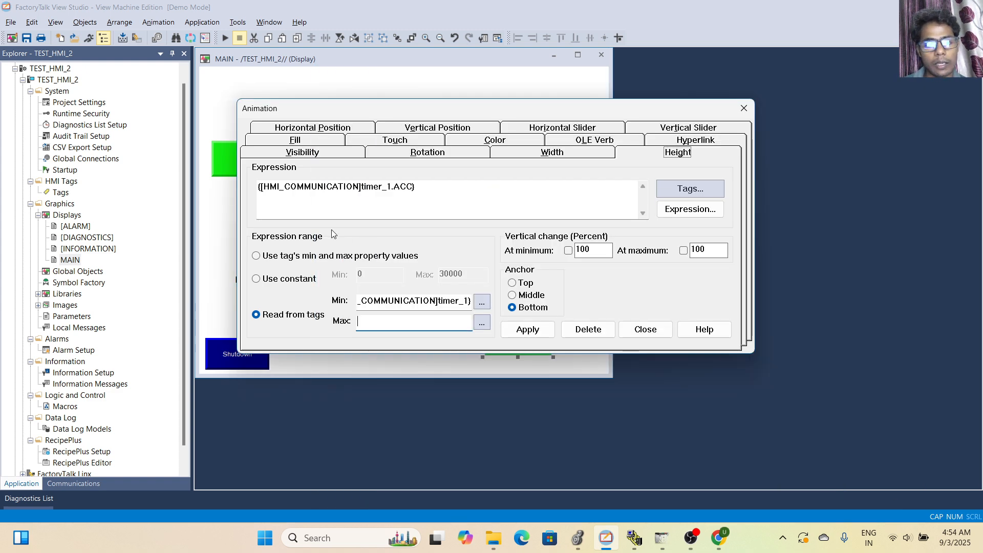
{"action": "left_click", "coordinate": [257, 280]}
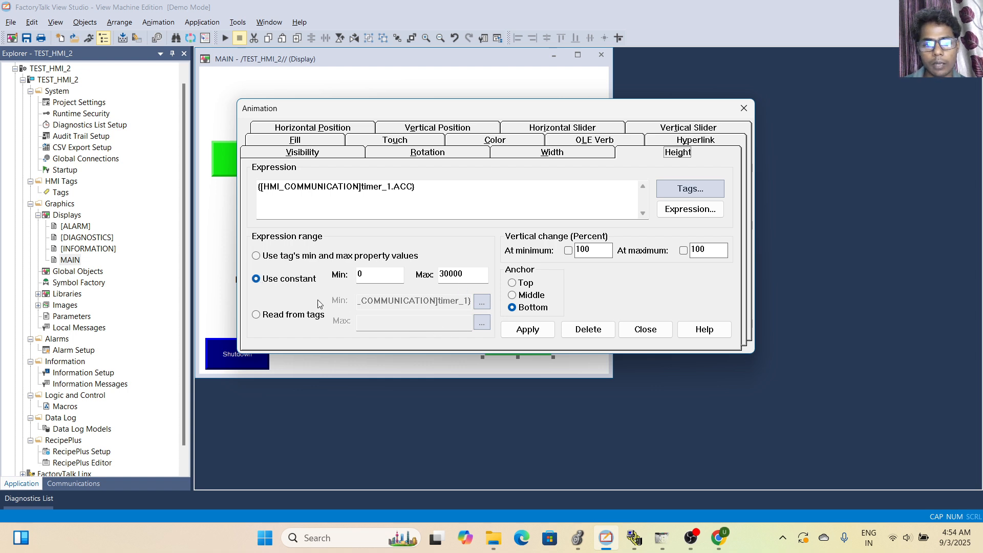
- Clear the minimum tag from the height animation's tag-read range and return the expression range to constant limits
{"action": "left_click", "coordinate": [267, 315]}
{"action": "double_click", "coordinate": [433, 307]}
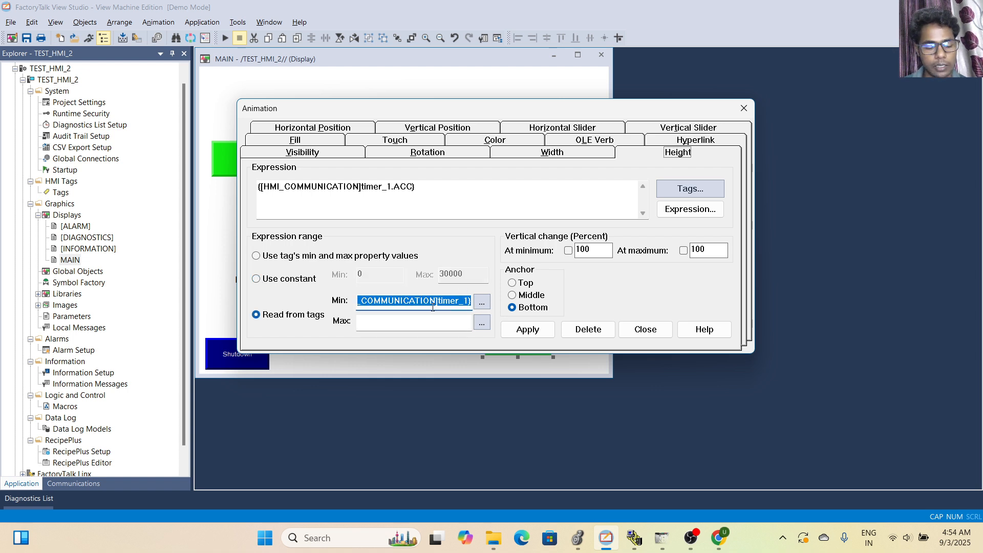
{"action": "key", "text": "BackSpace"}
{"action": "left_click", "coordinate": [275, 285]}
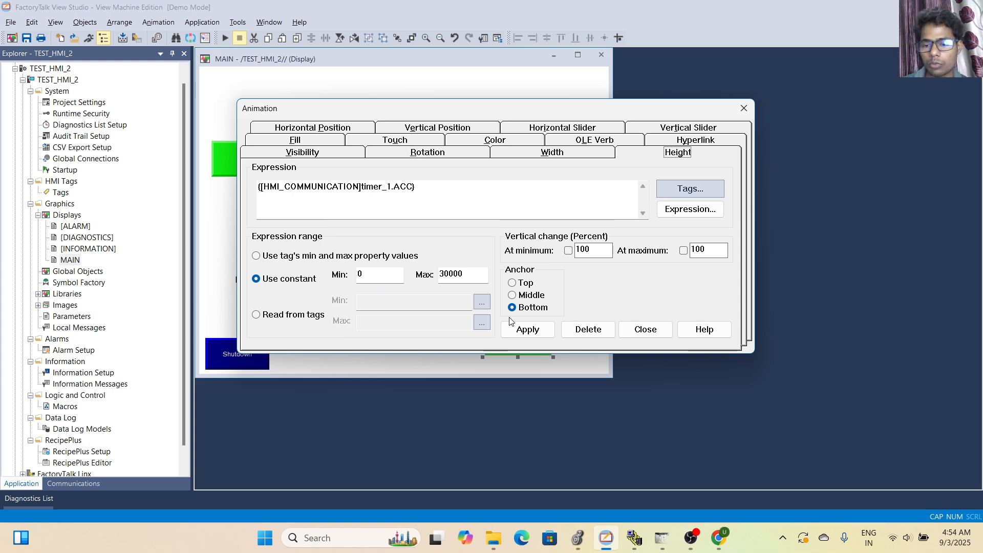
- Switch to Logix Designer and examine the preset of timer_1 in the TON instruction of MainRoutine
{"action": "left_click", "coordinate": [587, 535]}
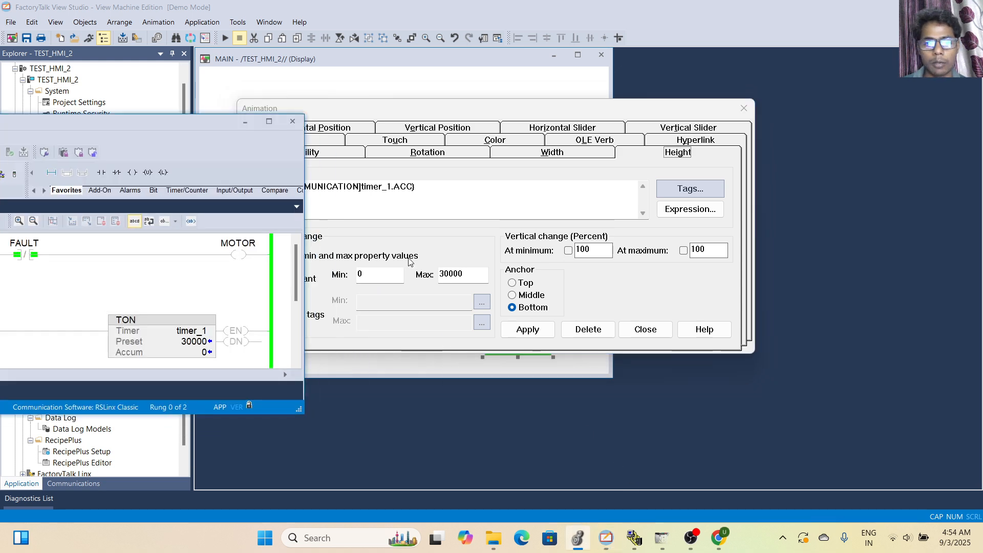
{"action": "left_click", "coordinate": [270, 123]}
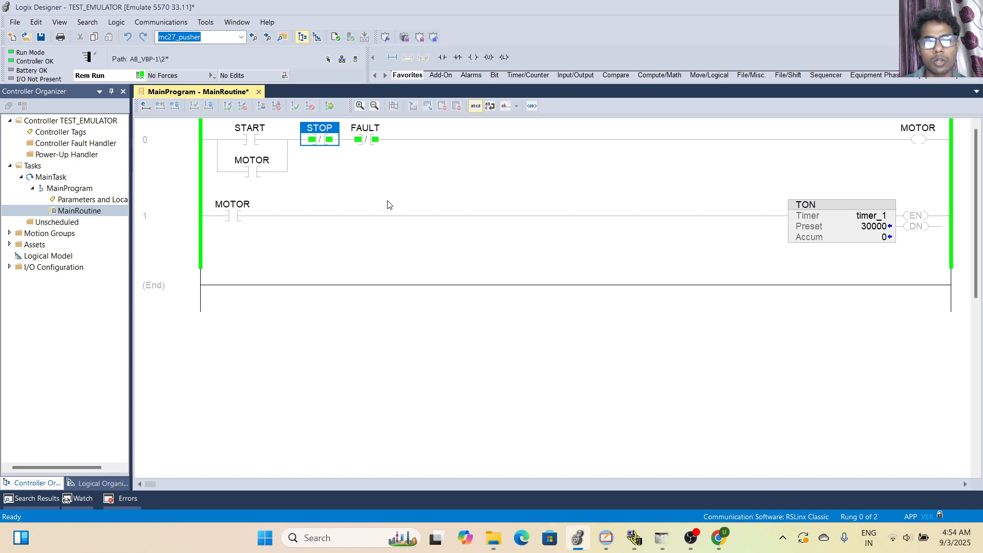
{"action": "scroll", "coordinate": [389, 206], "scroll_direction": "up", "scroll_amount": 7}
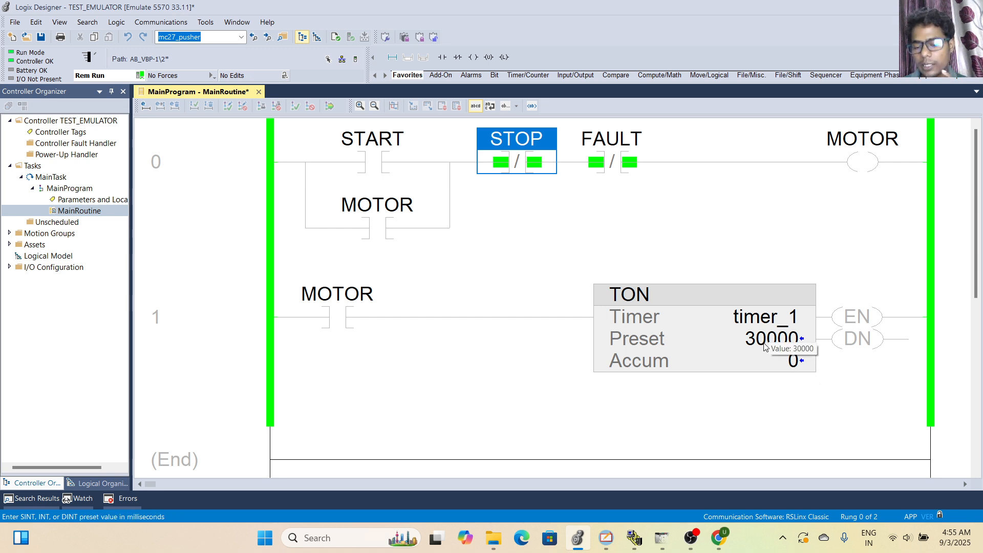
- Back in FactoryTalk View Studio, enable vertical change limits of 0 percent at minimum and 100 percent at maximum, and apply the height animation
{"action": "left_click", "coordinate": [605, 537]}
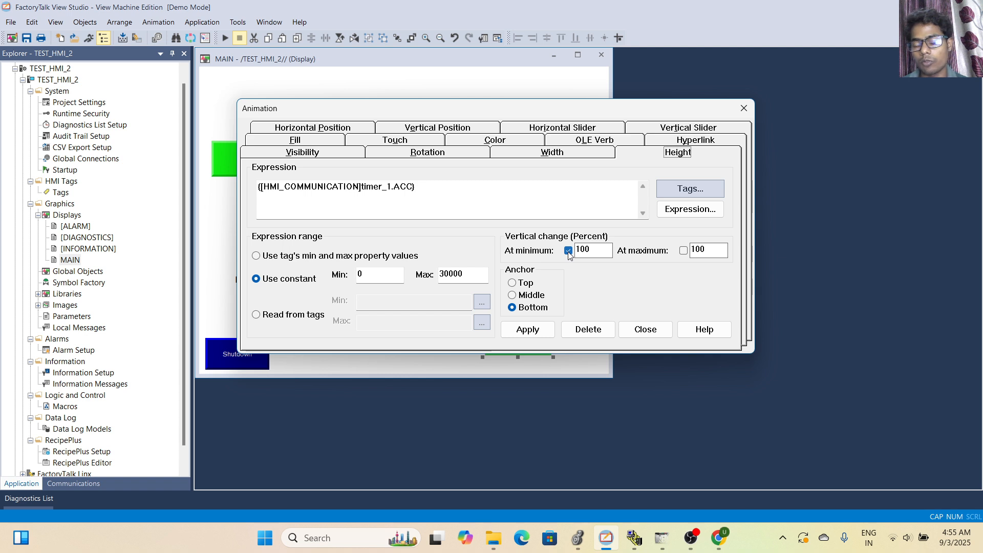
{"action": "double_click", "coordinate": [596, 251]}
{"action": "left_click", "coordinate": [596, 251]}
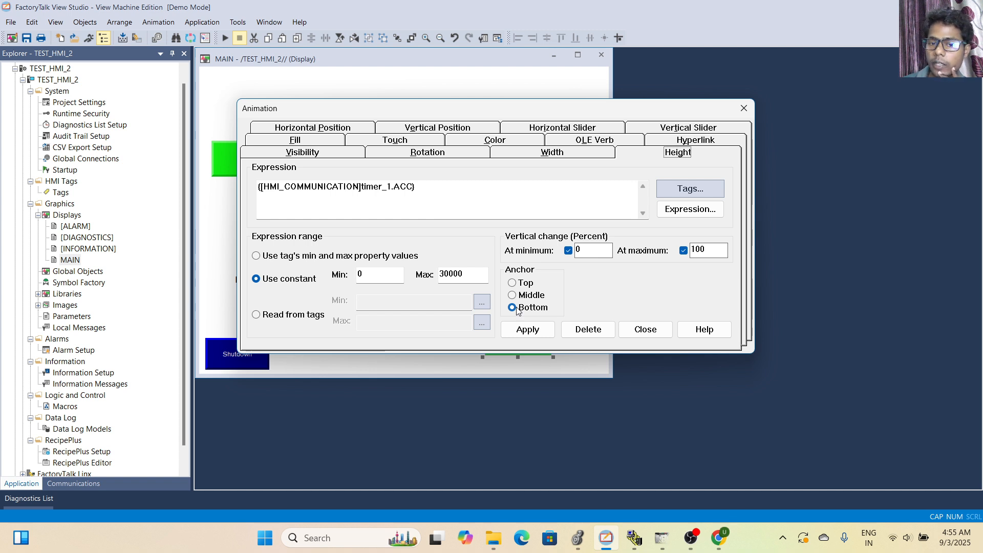
{"action": "left_click", "coordinate": [537, 332]}
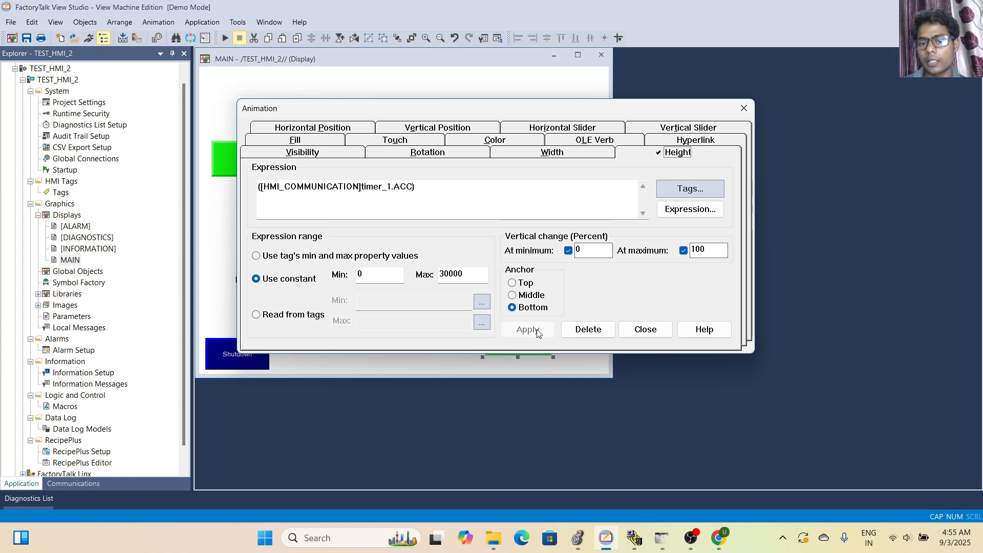
{"action": "left_click", "coordinate": [644, 329]}
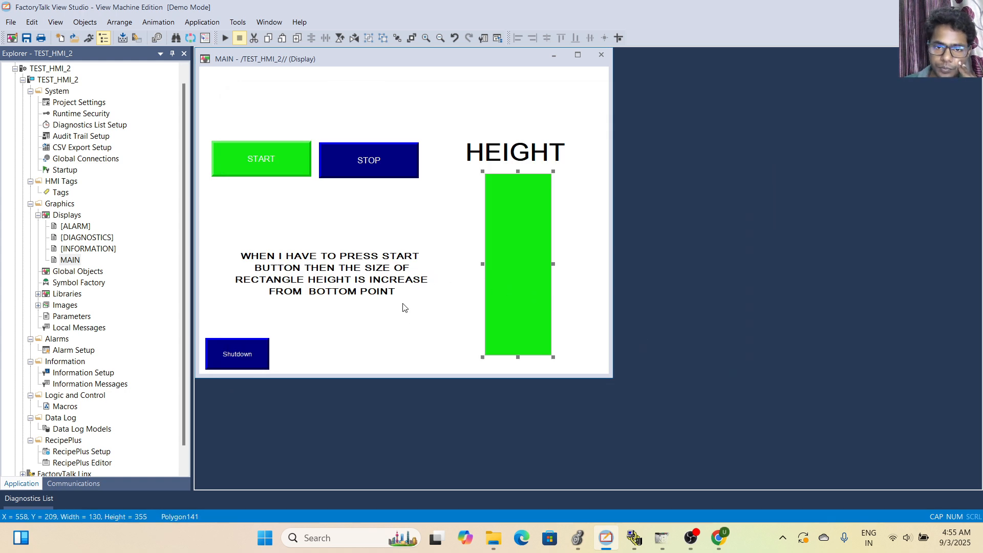
{"action": "left_click", "coordinate": [404, 320]}
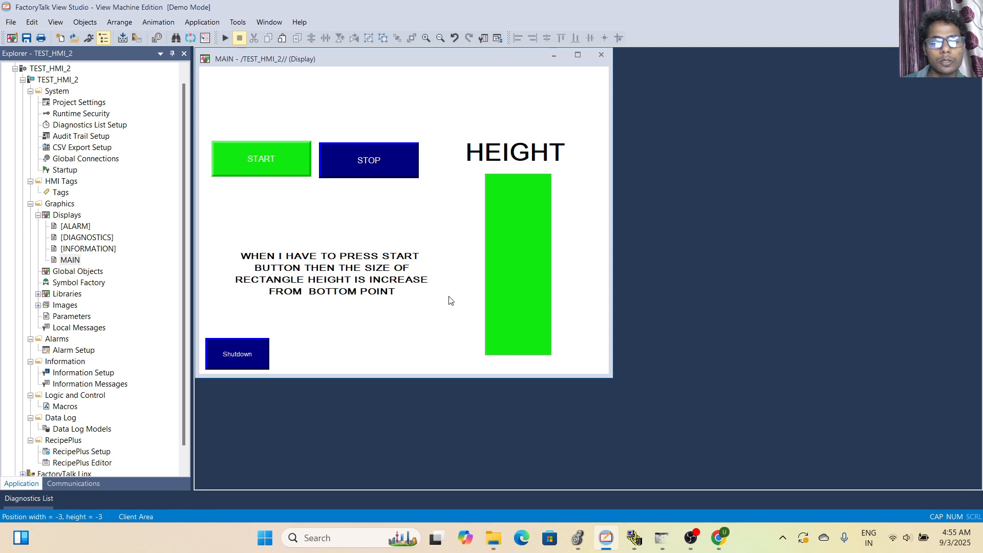
- Review the green rectangle on the MAIN display and the MOTOR and timer_1 rungs in Logix Designer
{"action": "left_click", "coordinate": [525, 281]}
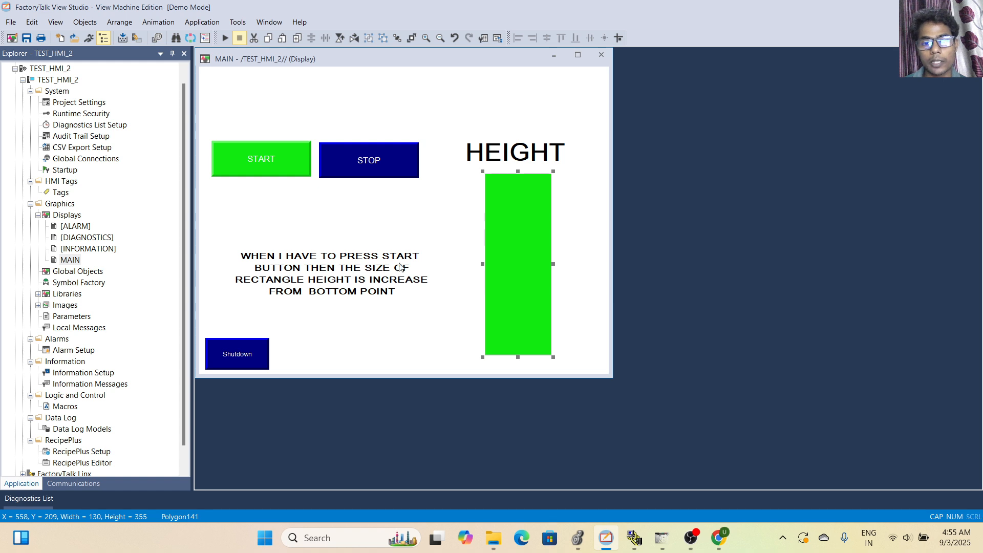
{"action": "left_click", "coordinate": [579, 539]}
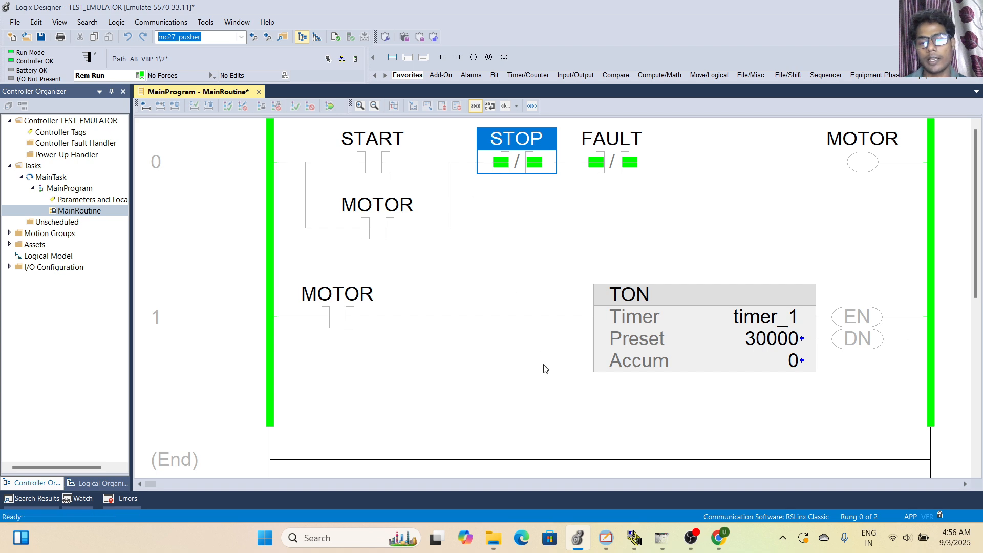
{"action": "left_click", "coordinate": [607, 538]}
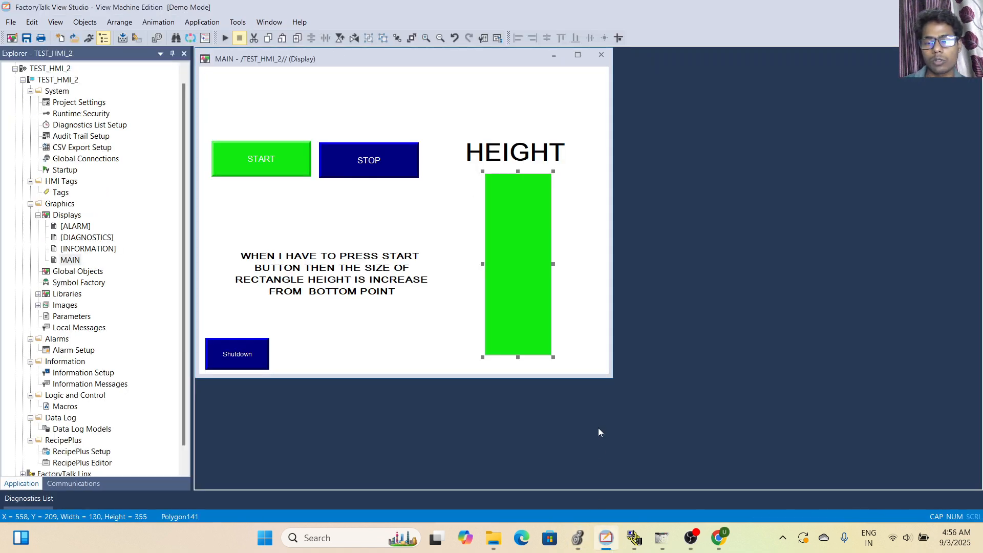
- Switch to Chrome, open YouTube in a new tab and search for SUDARK TECH
{"action": "left_click", "coordinate": [719, 538]}
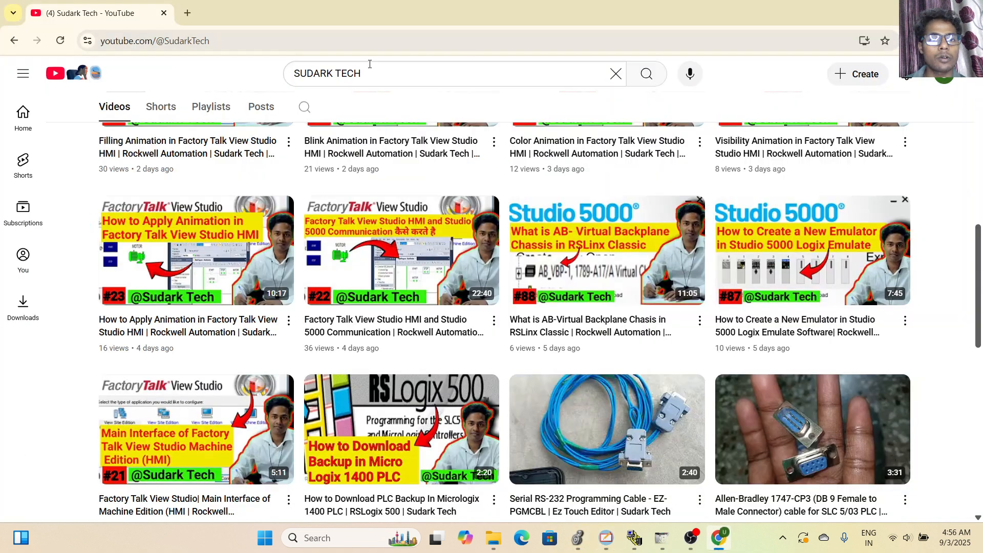
{"action": "left_click", "coordinate": [192, 11]}
{"action": "left_click", "coordinate": [224, 295]}
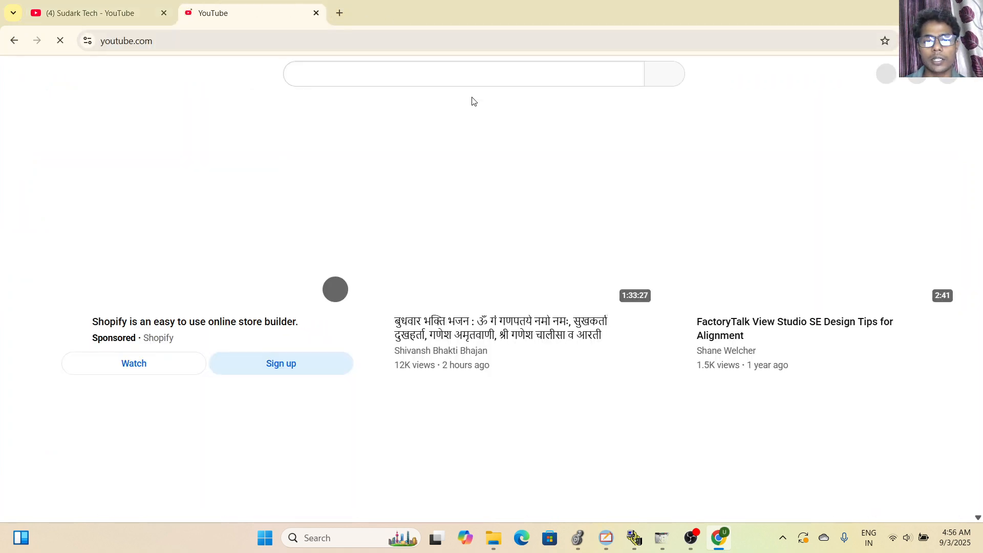
{"action": "left_click", "coordinate": [428, 72]}
{"action": "type", "text": "SU"}
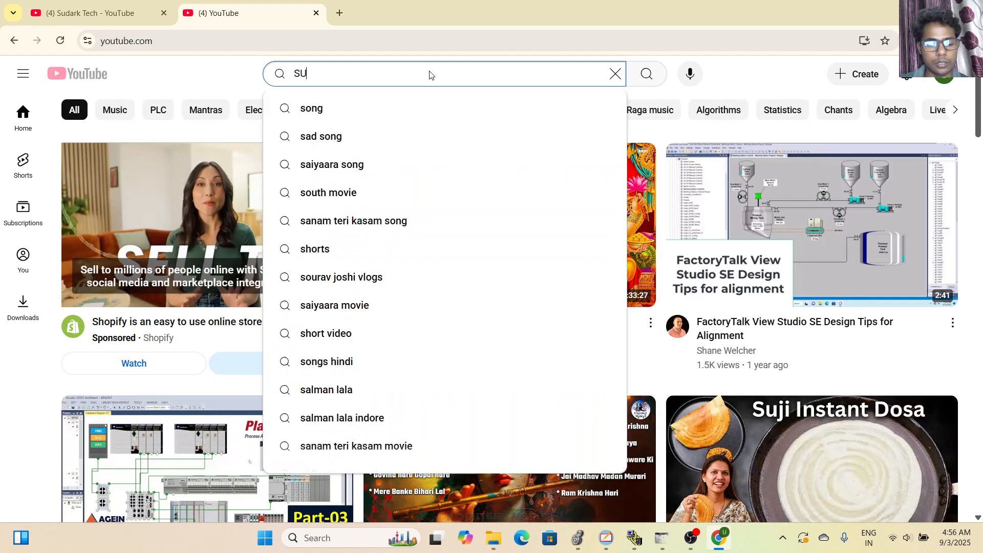
{"action": "type", "text": "DARK TEC"}
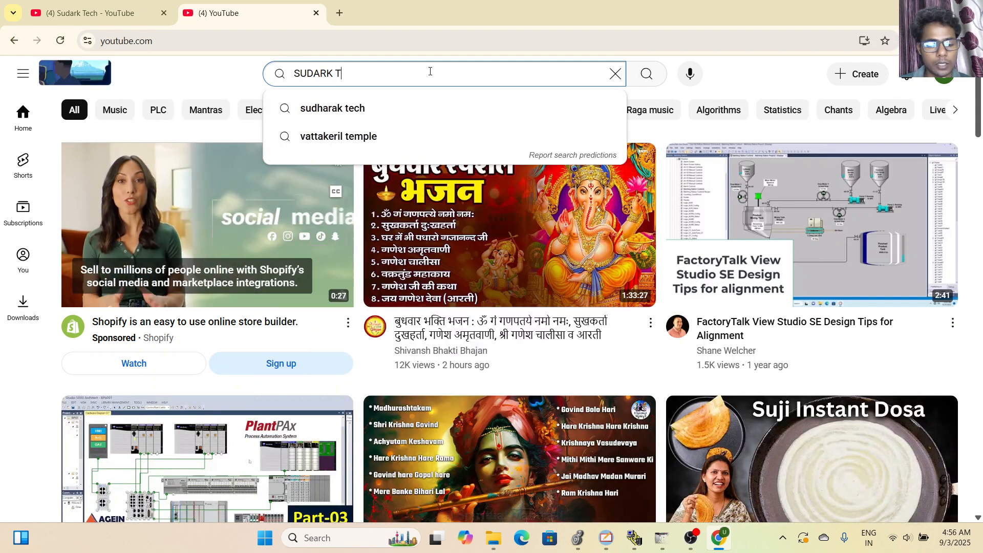
{"action": "type", "text": "H"}
{"action": "key", "text": "Return"}
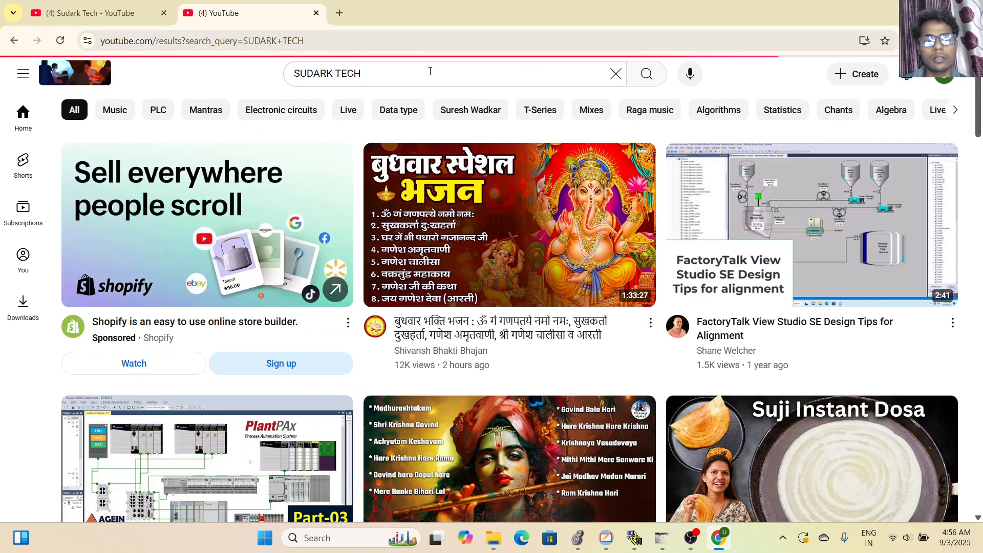
- Open the Sudark Tech channel and look through its FactoryTalk View Studio and Studio 5000 videos
{"action": "scroll", "coordinate": [443, 278], "scroll_direction": "down", "scroll_amount": 2}
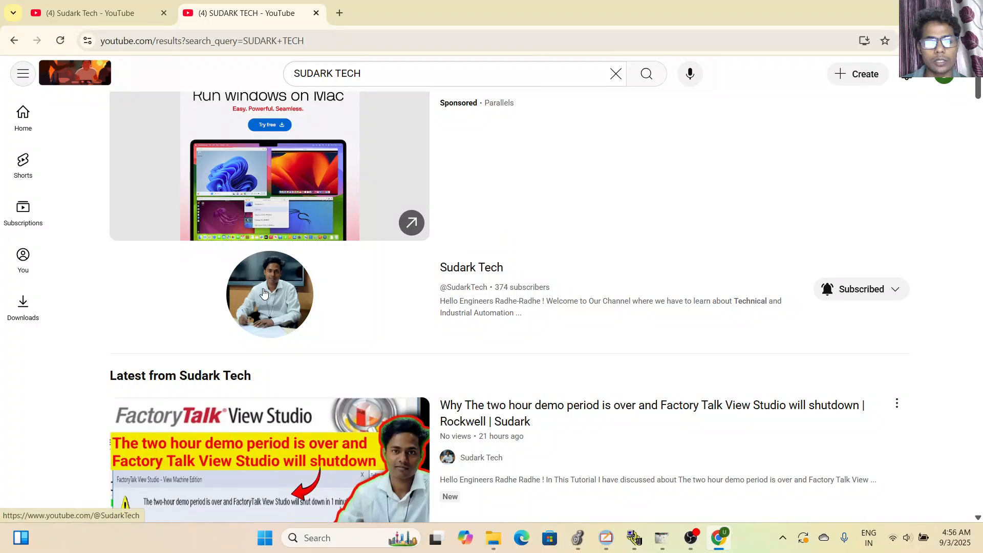
{"action": "left_click", "coordinate": [263, 292]}
{"action": "scroll", "coordinate": [263, 292], "scroll_direction": "down", "scroll_amount": 10}
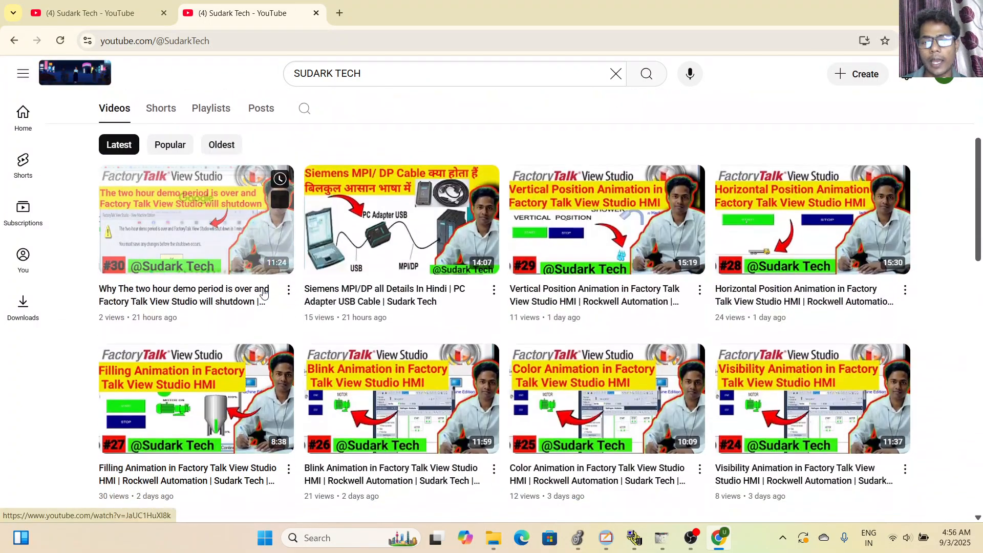
{"action": "scroll", "coordinate": [263, 292], "scroll_direction": "down", "scroll_amount": 1}
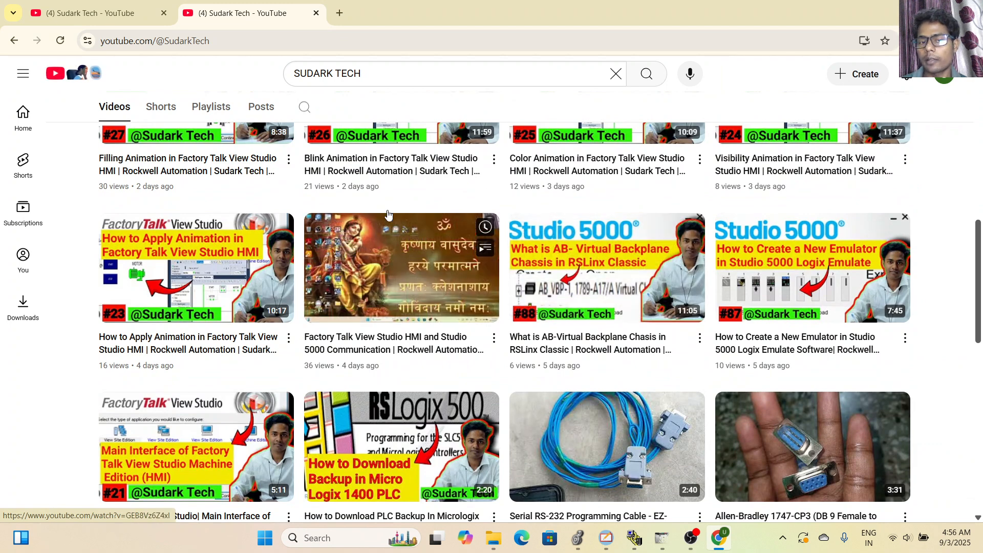
{"action": "mouse_move", "coordinate": [423, 214]}
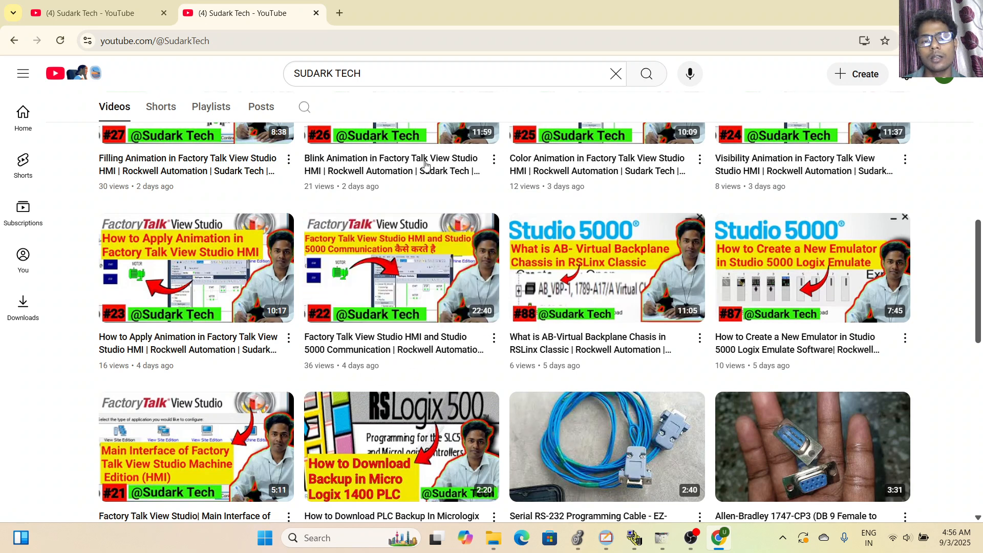
{"action": "mouse_move", "coordinate": [459, 287]}
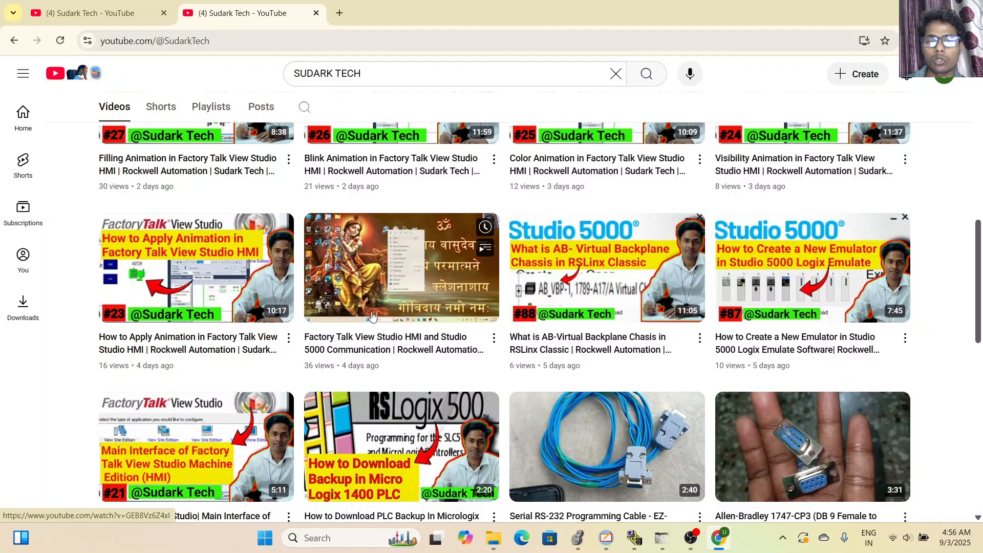
{"action": "mouse_move", "coordinate": [517, 172]}
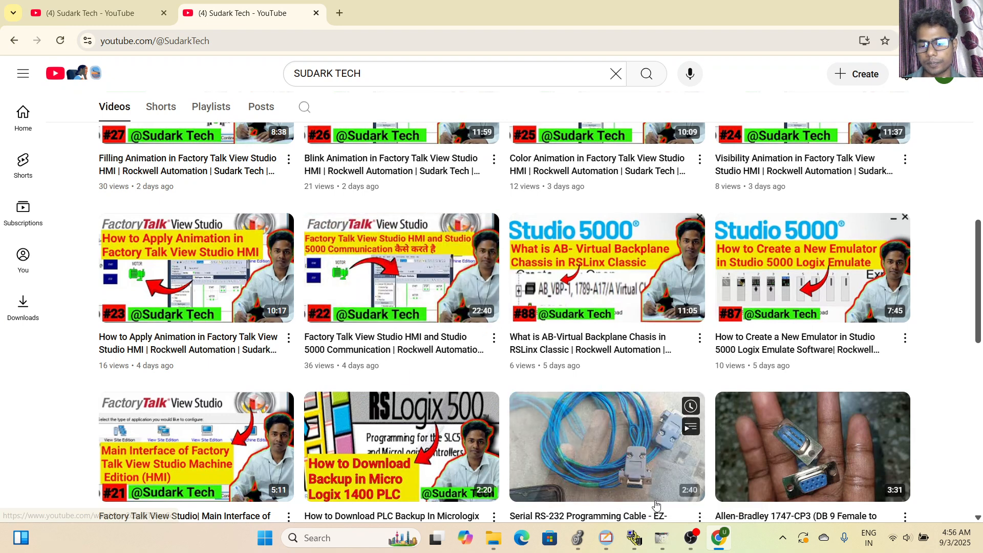
- Return to FactoryTalk View Studio and check the START push button's tag connections without changing them
{"action": "left_click", "coordinate": [606, 538]}
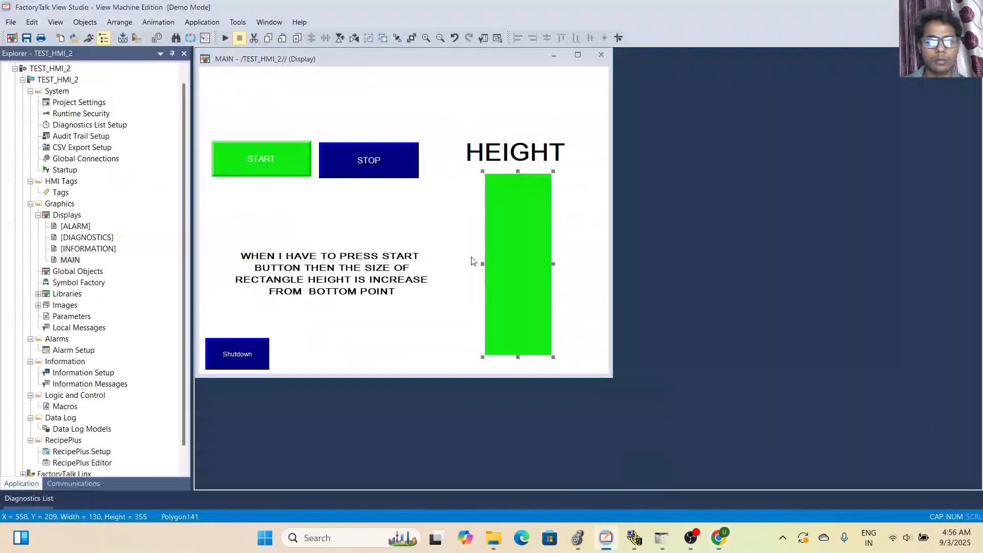
{"action": "left_click", "coordinate": [262, 163]}
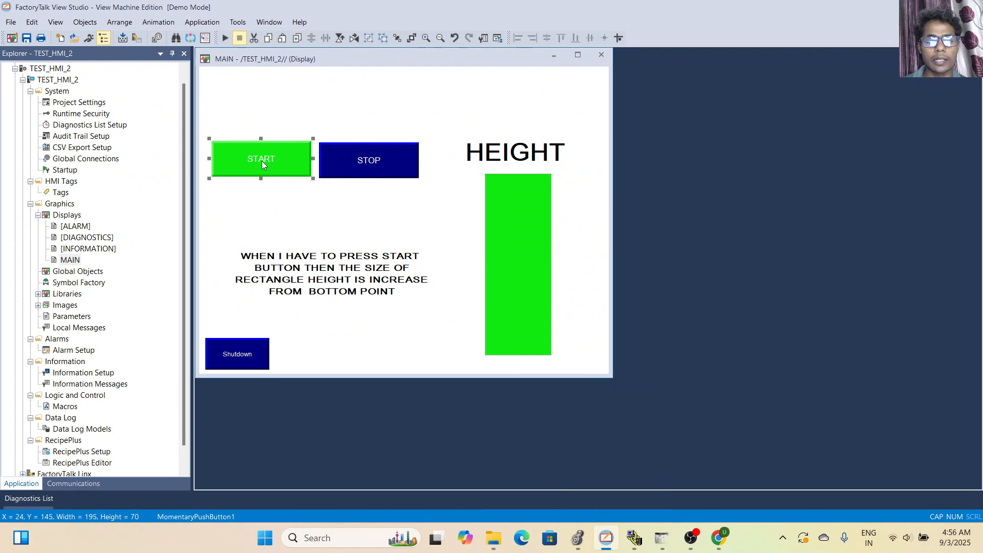
{"action": "right_click", "coordinate": [262, 161]}
{"action": "left_click", "coordinate": [306, 170]}
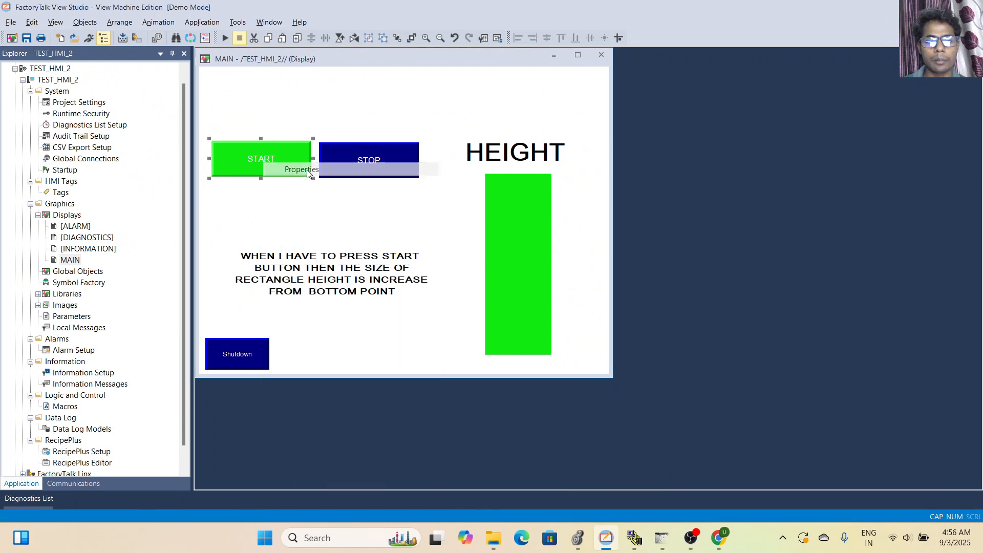
{"action": "left_click", "coordinate": [145, 43]}
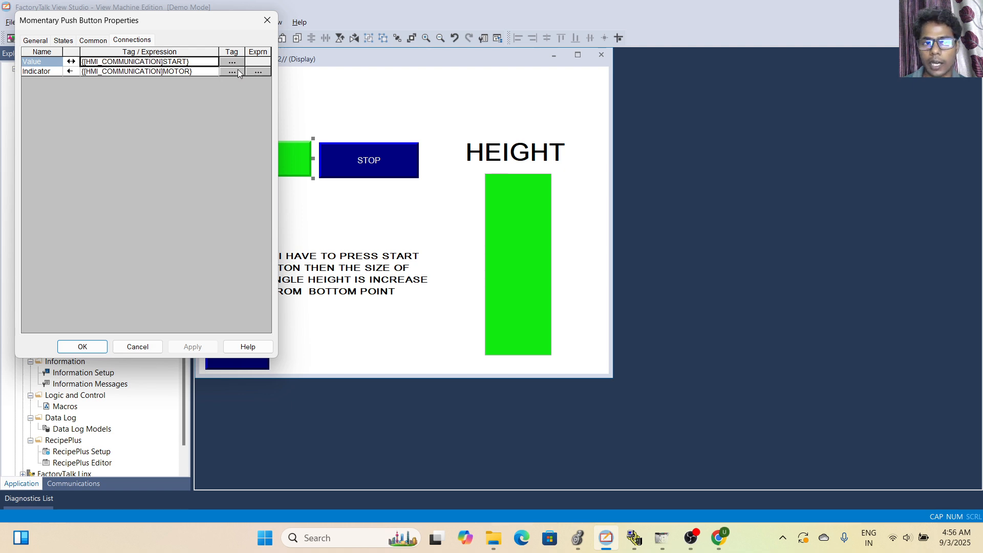
{"action": "left_click", "coordinate": [130, 354]}
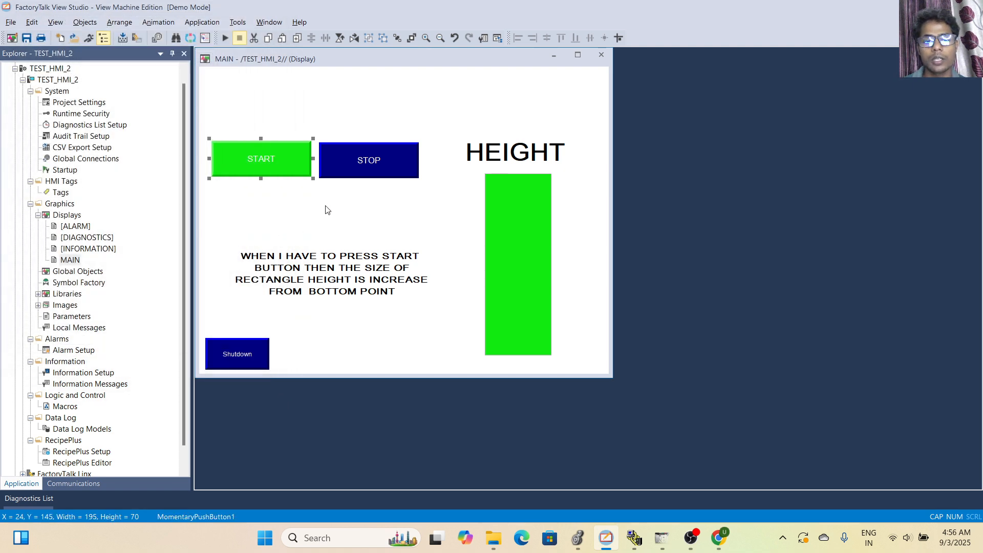
- Check the STOP push button's tag connections without changing them
{"action": "right_click", "coordinate": [370, 163]}
{"action": "left_click", "coordinate": [410, 169]}
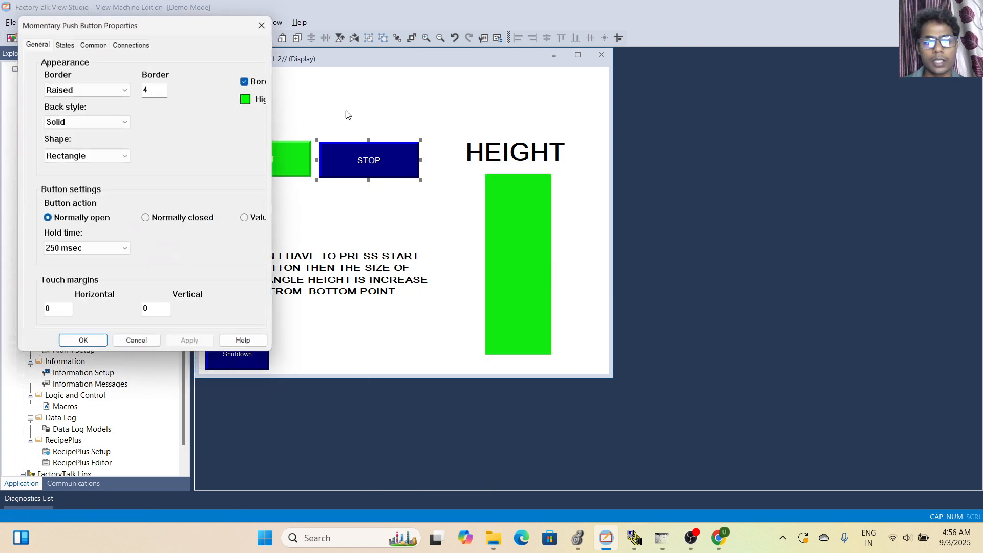
{"action": "left_click", "coordinate": [135, 41]}
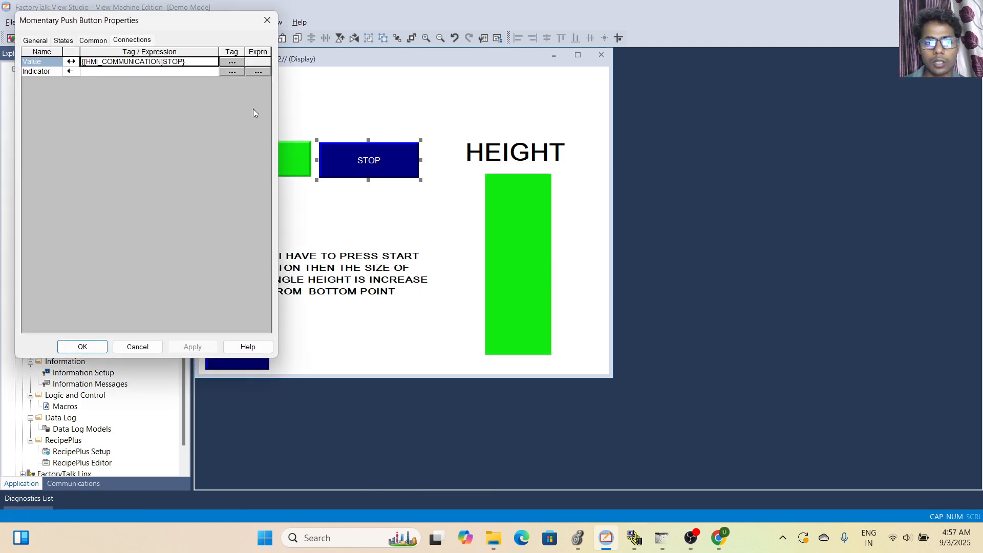
{"action": "left_click", "coordinate": [134, 347]}
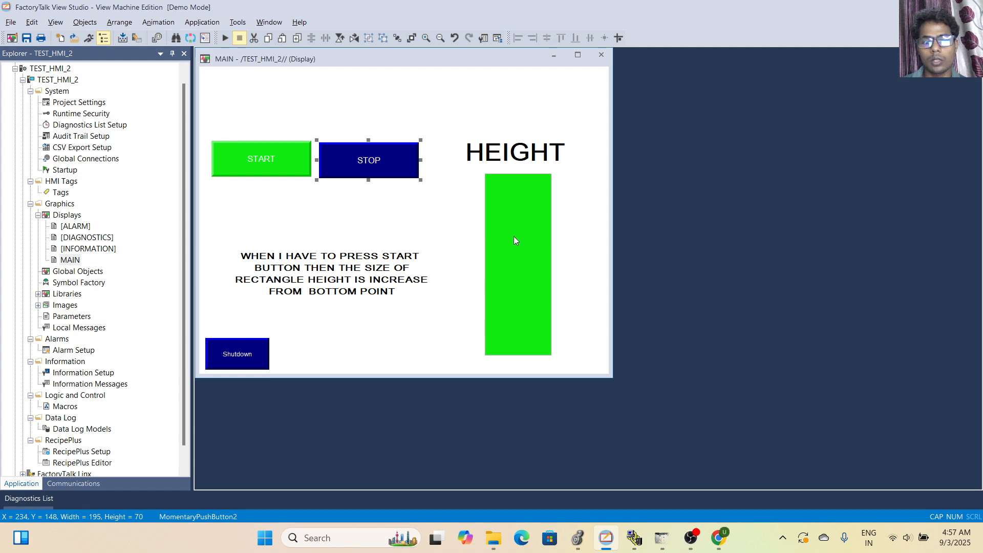
- Reopen the green rectangle's Height animation settings to review its expression, range and anchor
{"action": "left_click", "coordinate": [515, 242]}
{"action": "right_click", "coordinate": [516, 242]}
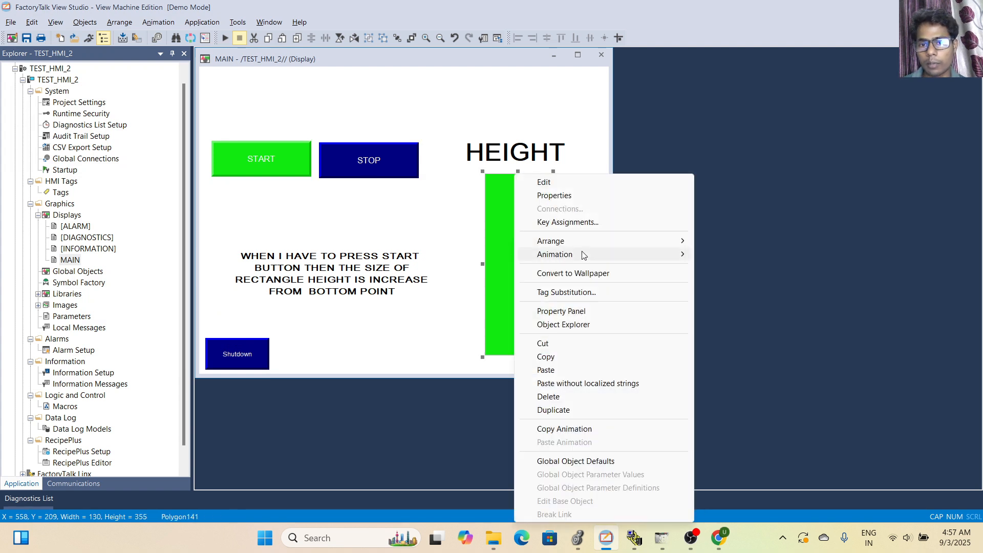
{"action": "mouse_move", "coordinate": [584, 256]}
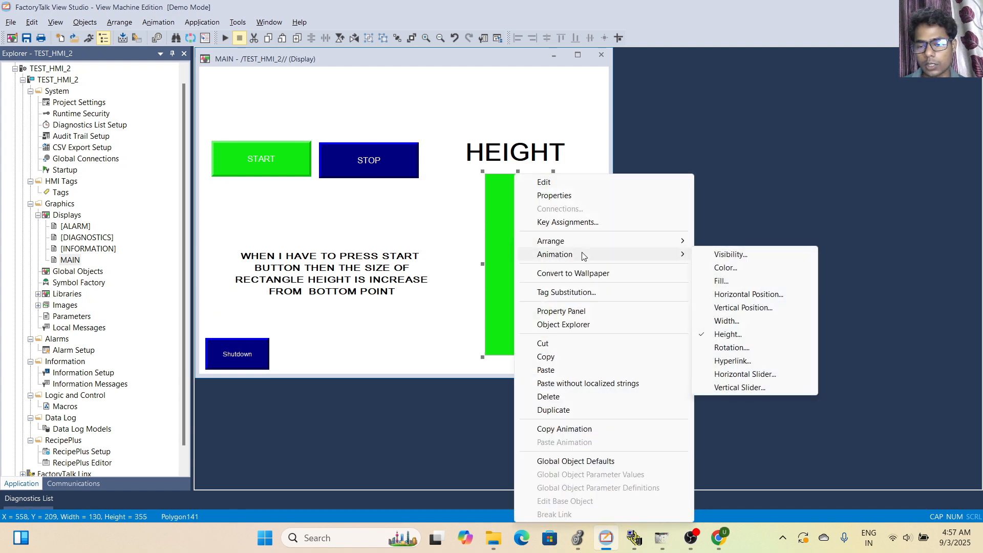
{"action": "left_click", "coordinate": [729, 335]}
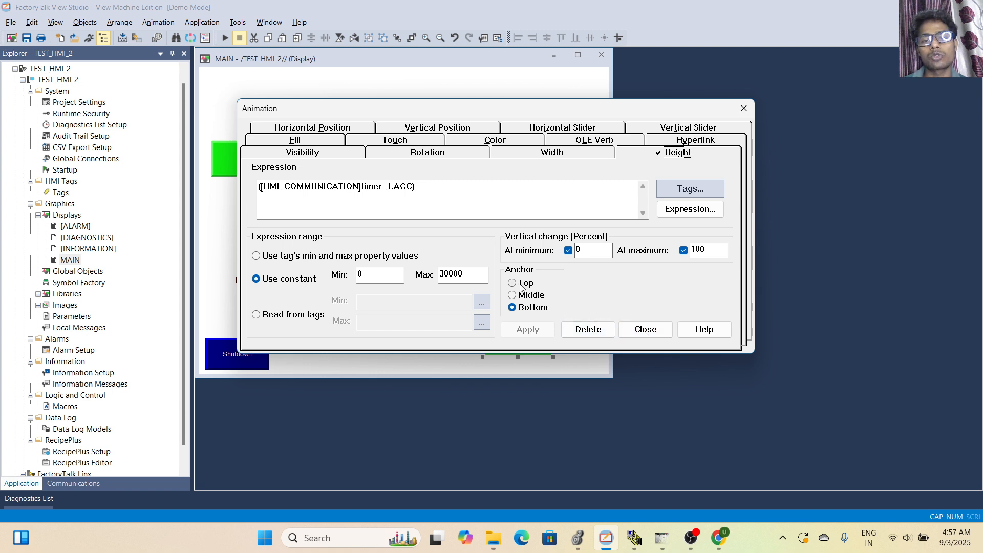
- Set the green rectangle's Height animation anchor to Bottom, apply it, and close the Animation settings
{"action": "left_click", "coordinate": [514, 283]}
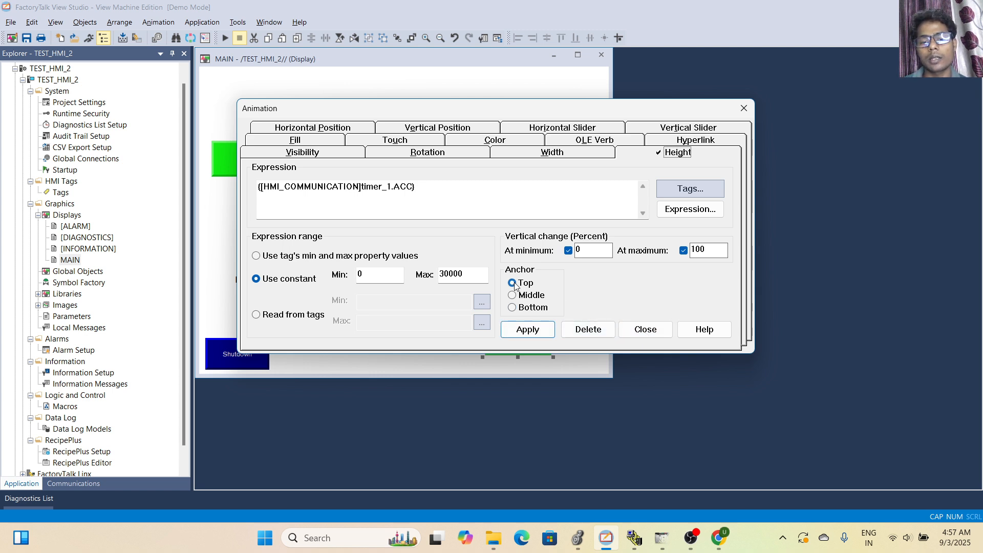
{"action": "left_click", "coordinate": [514, 308]}
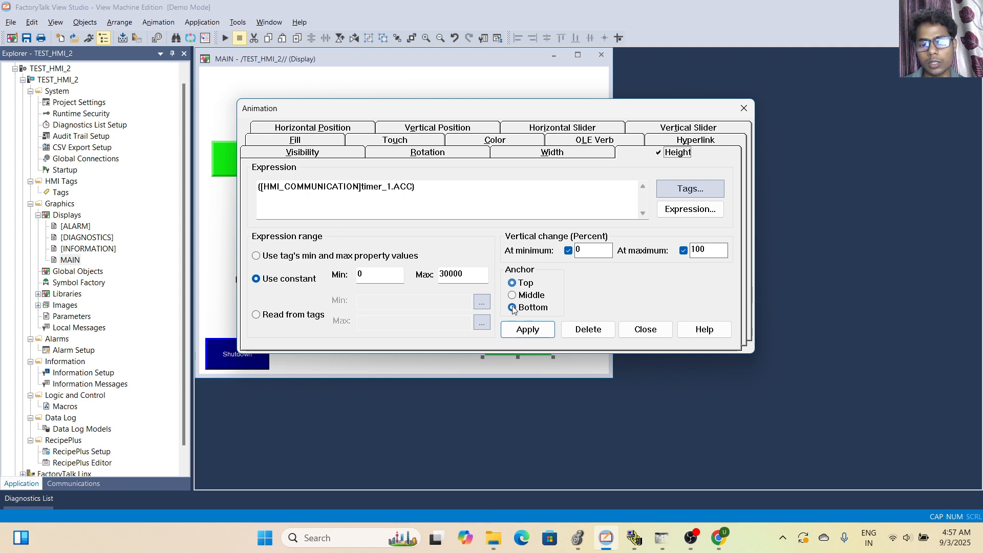
{"action": "left_click", "coordinate": [530, 332]}
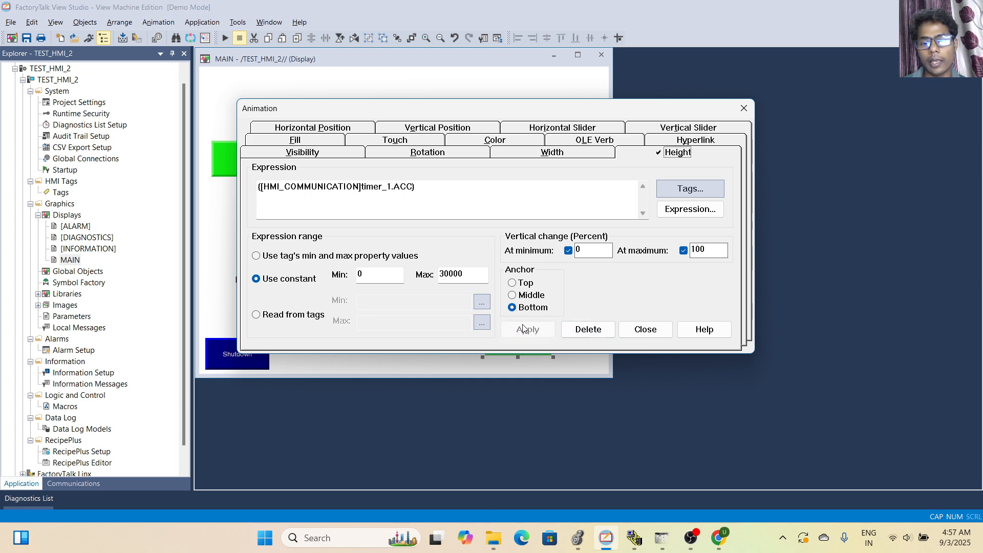
{"action": "left_click", "coordinate": [655, 331]}
{"action": "left_click", "coordinate": [449, 302]}
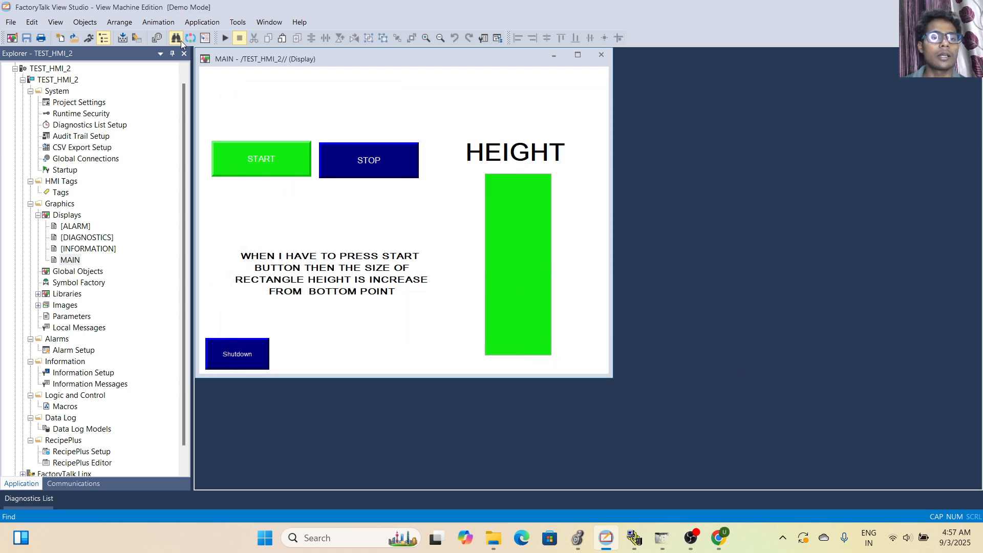
- Test-run the MAIN display with START activated and switch to Logix Designer to watch timer_1 in MainRoutine
{"action": "left_click", "coordinate": [222, 41]}
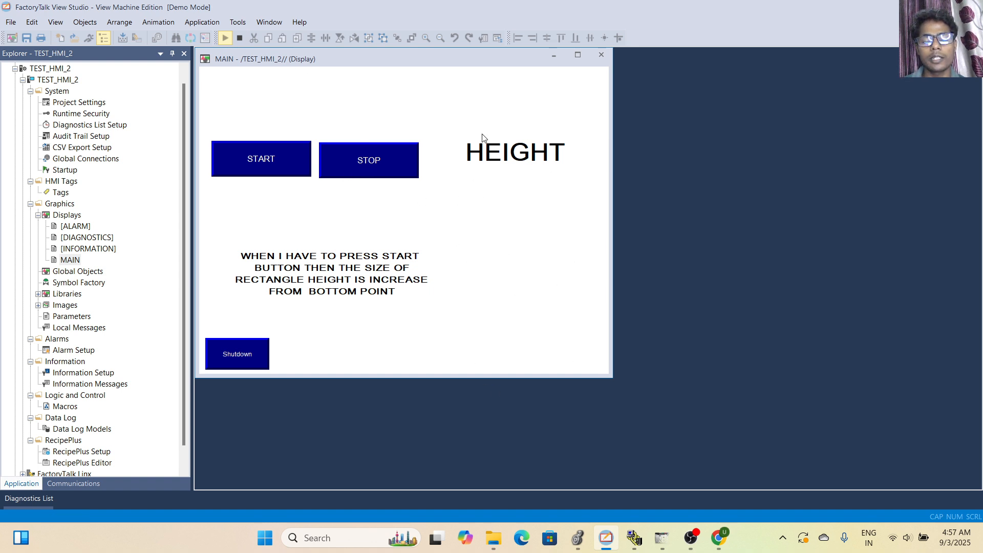
{"action": "left_click", "coordinate": [253, 159]}
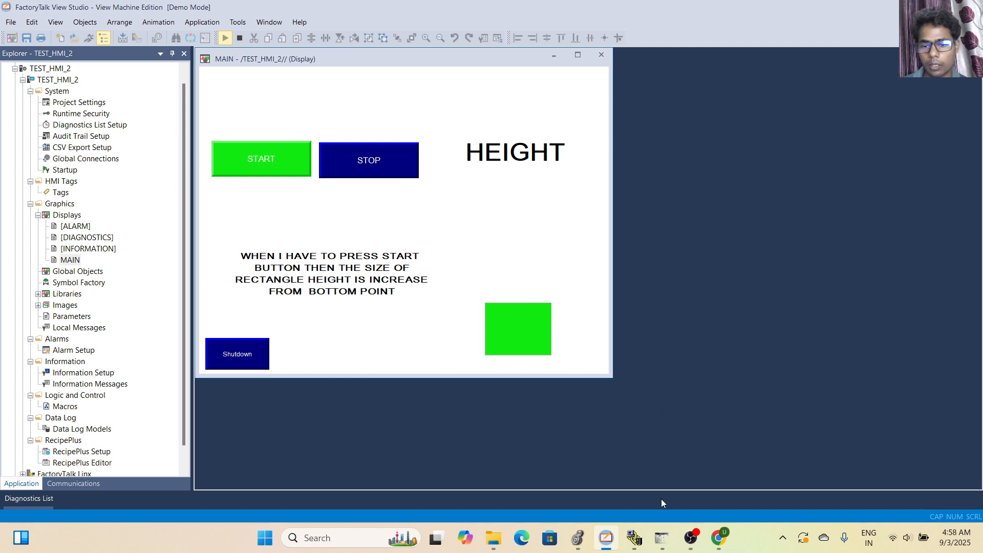
{"action": "mouse_move", "coordinate": [578, 538]}
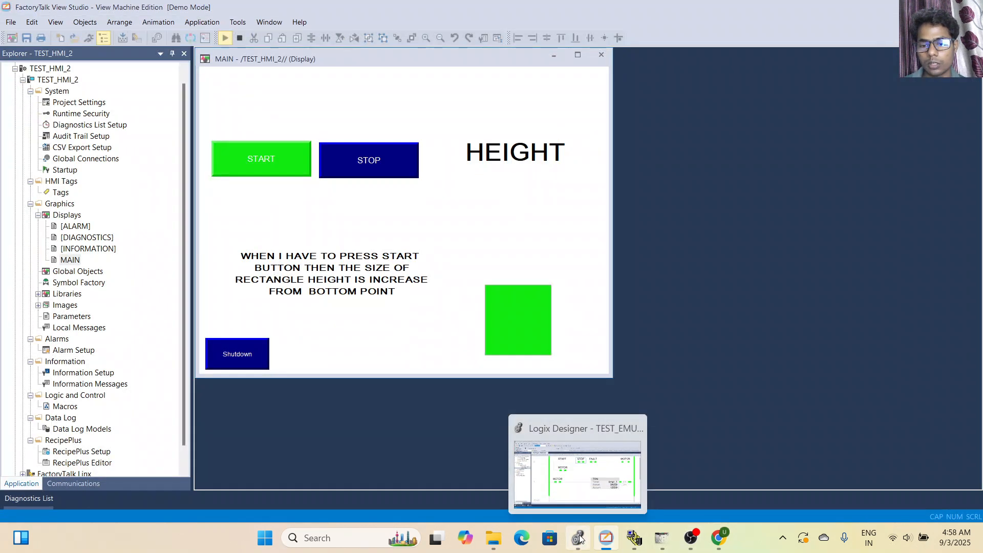
{"action": "left_click", "coordinate": [581, 537]}
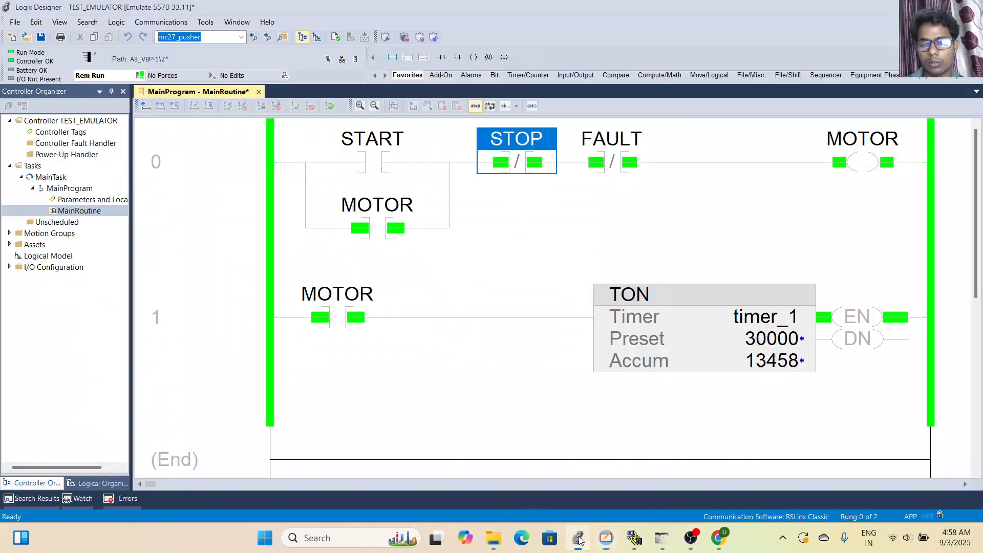
{"action": "scroll", "coordinate": [577, 228], "scroll_direction": "down", "scroll_amount": 2}
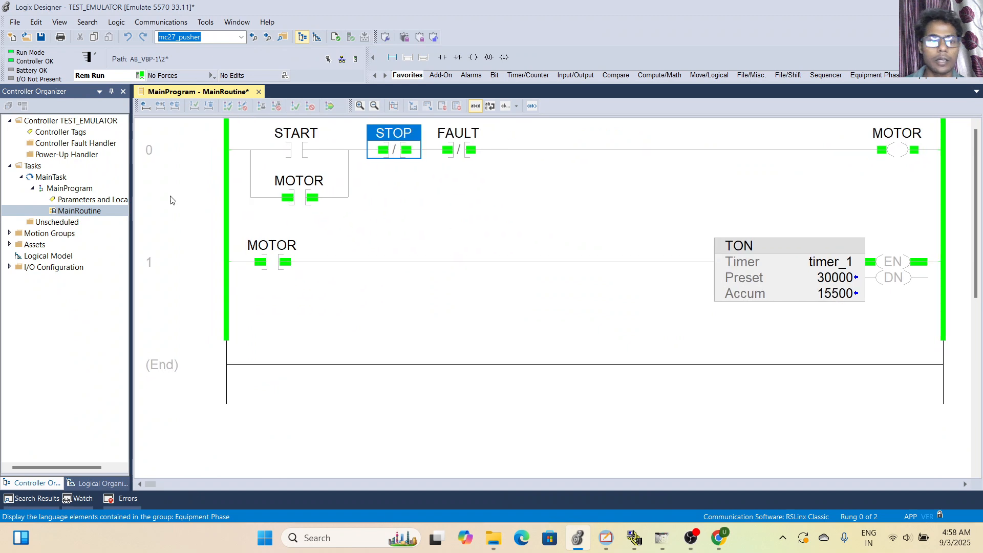
- Shrink the Logix Designer window and place it beside the HEIGHT rectangle to compare timer_1's accumulated value with the rectangle's growth
{"action": "key", "text": "super+Down"}
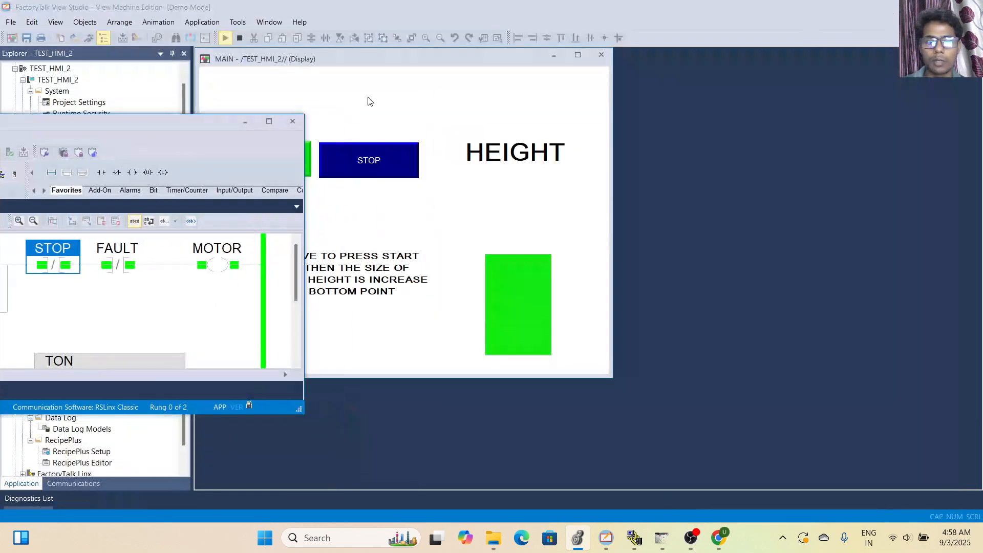
{"action": "left_click_drag", "start_coordinate": [181, 124], "coordinate": [671, 105]}
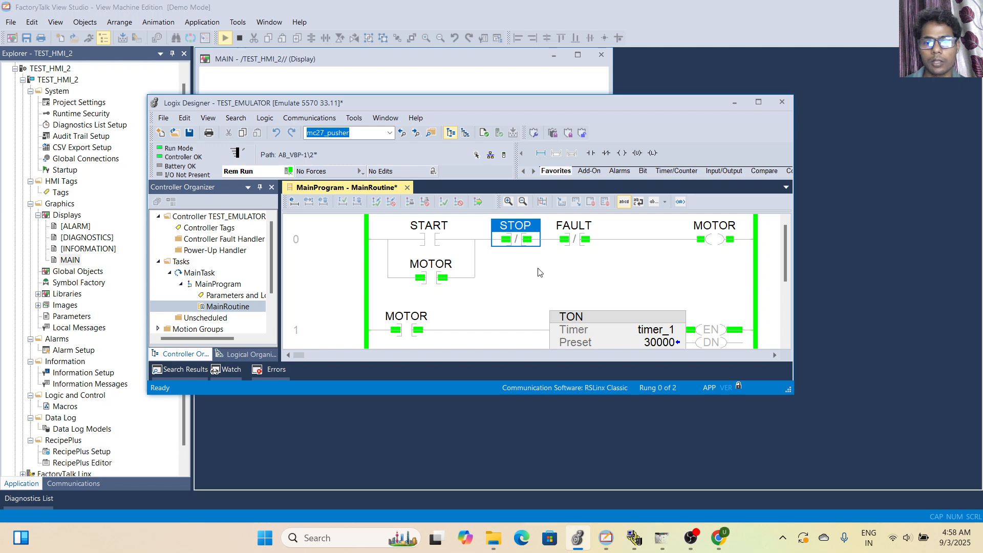
{"action": "scroll", "coordinate": [538, 259], "scroll_direction": "down", "scroll_amount": 1}
{"action": "left_click_drag", "start_coordinate": [551, 100], "coordinate": [227, 222]}
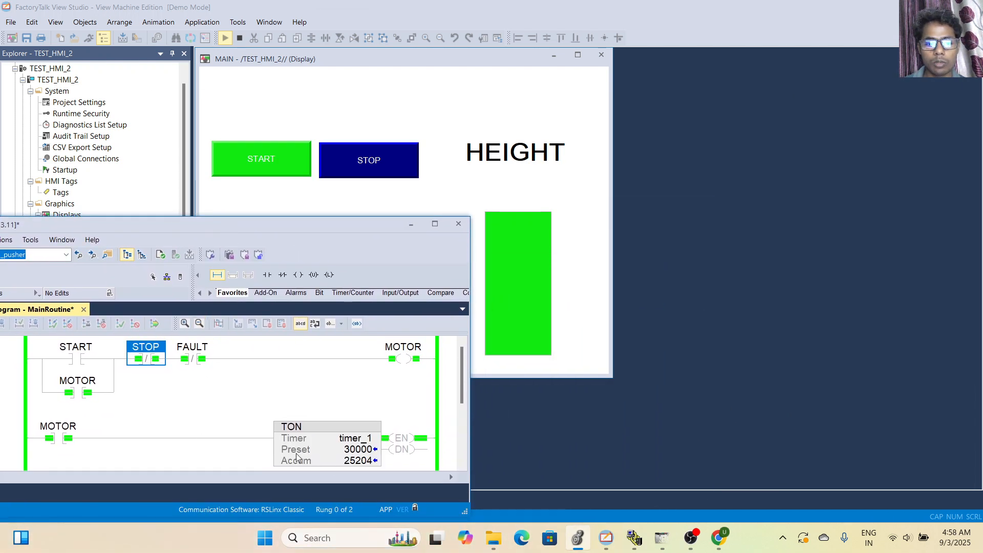
{"action": "mouse_move", "coordinate": [349, 464]}
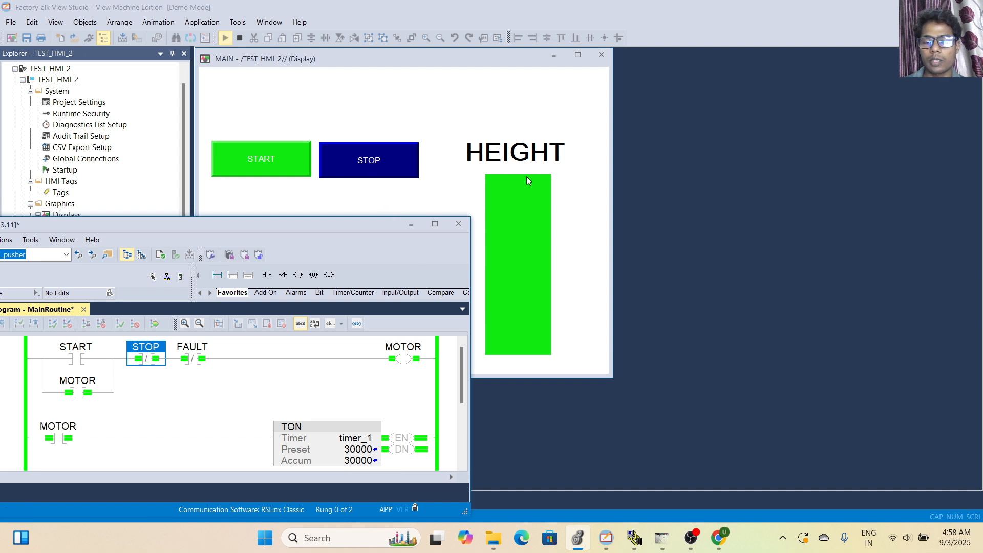
- Reset the test with STOP, activate START again, and watch timer_1 in Logix Designer alongside the growing rectangle
{"action": "left_click", "coordinate": [359, 165]}
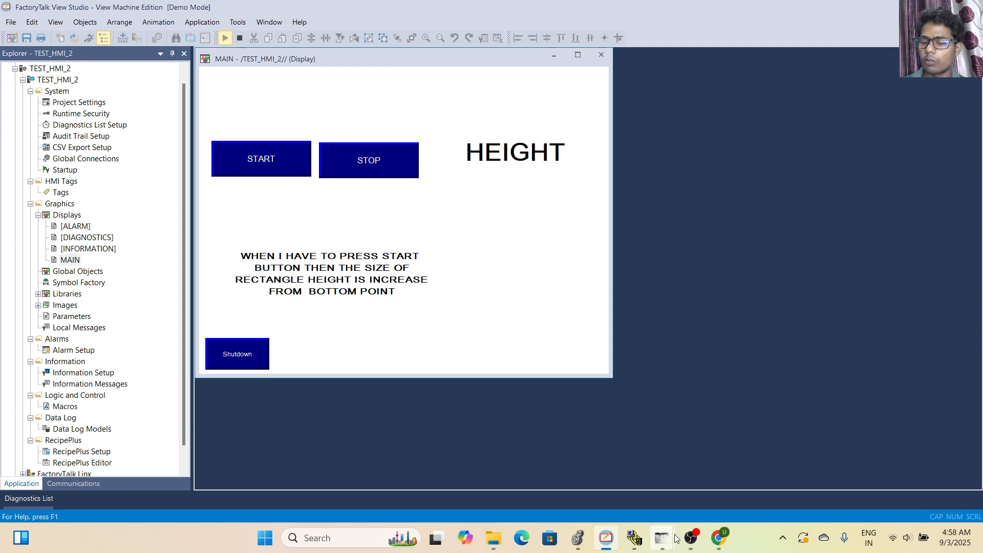
{"action": "mouse_move", "coordinate": [615, 546]}
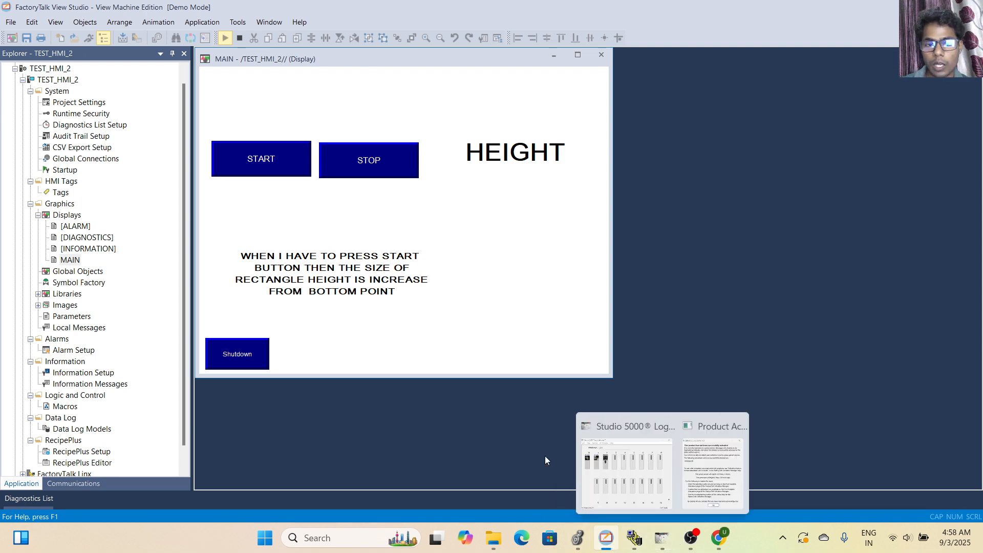
{"action": "left_click", "coordinate": [265, 170]}
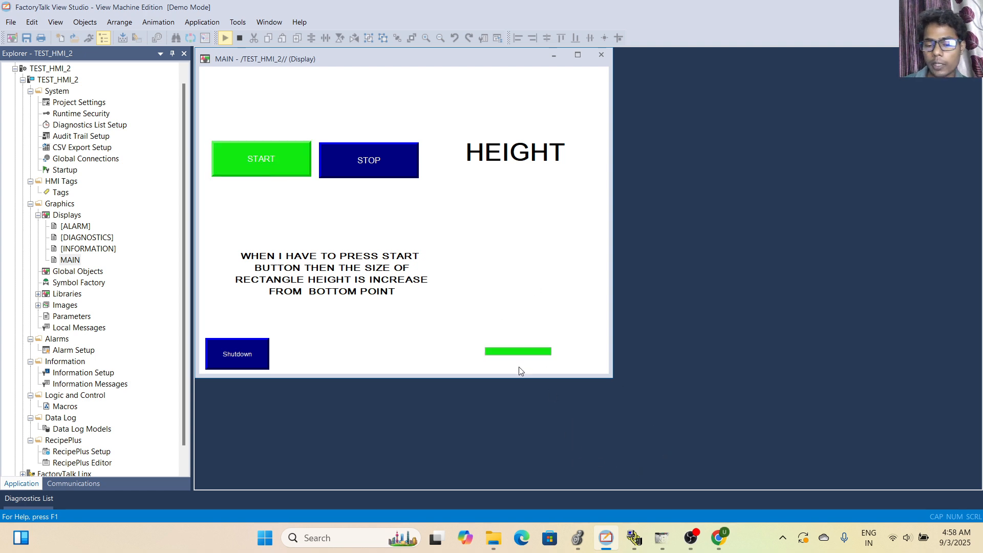
{"action": "left_click", "coordinate": [578, 538]}
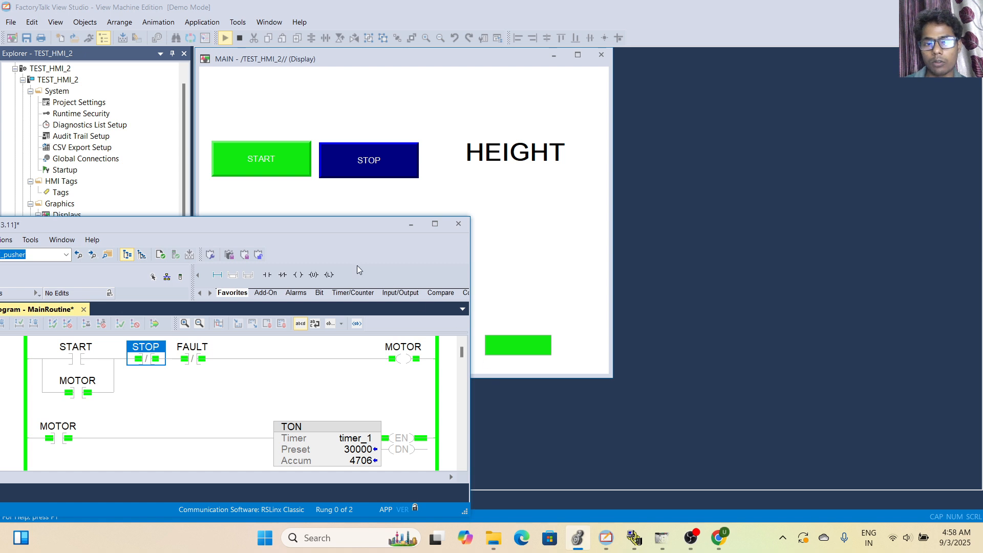
{"action": "left_click_drag", "start_coordinate": [296, 221], "coordinate": [192, 78]}
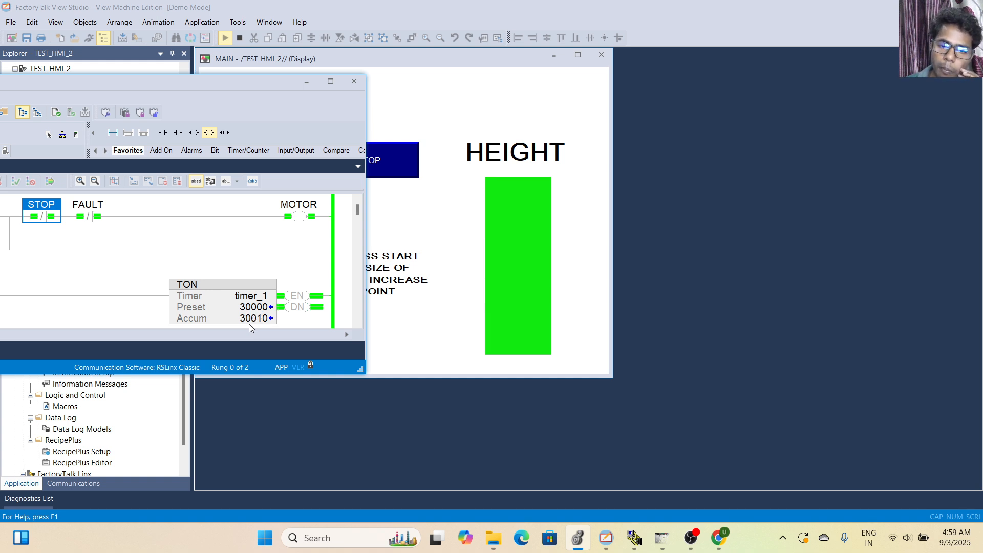
- Activate STOP and START on the running MAIN display to check the rectangle's reset and regrowth once more
{"action": "left_click", "coordinate": [409, 158]}
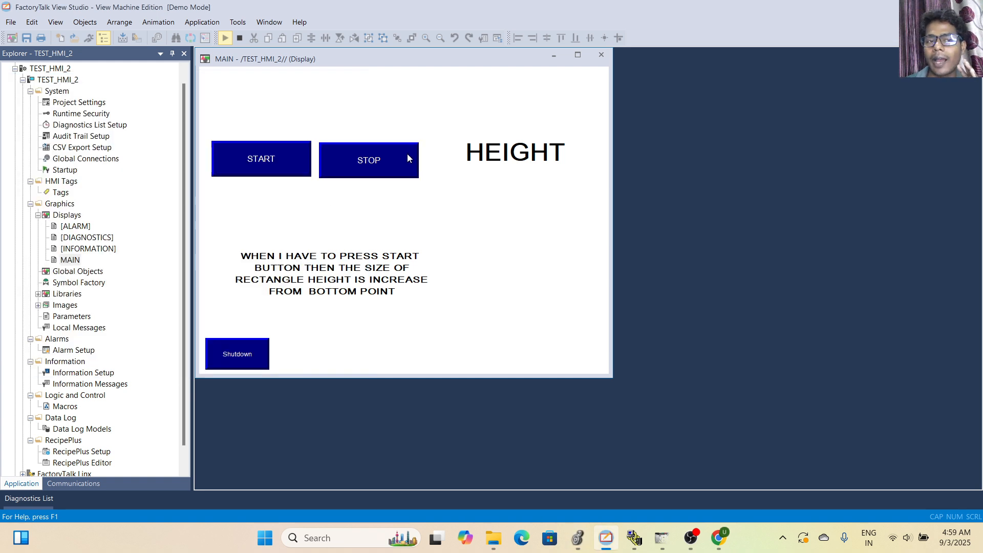
{"action": "left_click", "coordinate": [257, 165]}
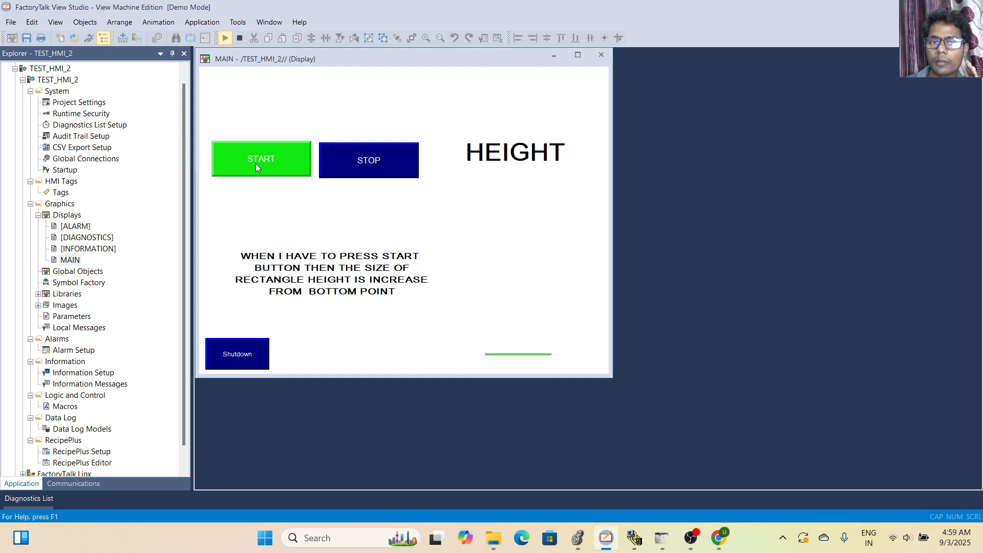